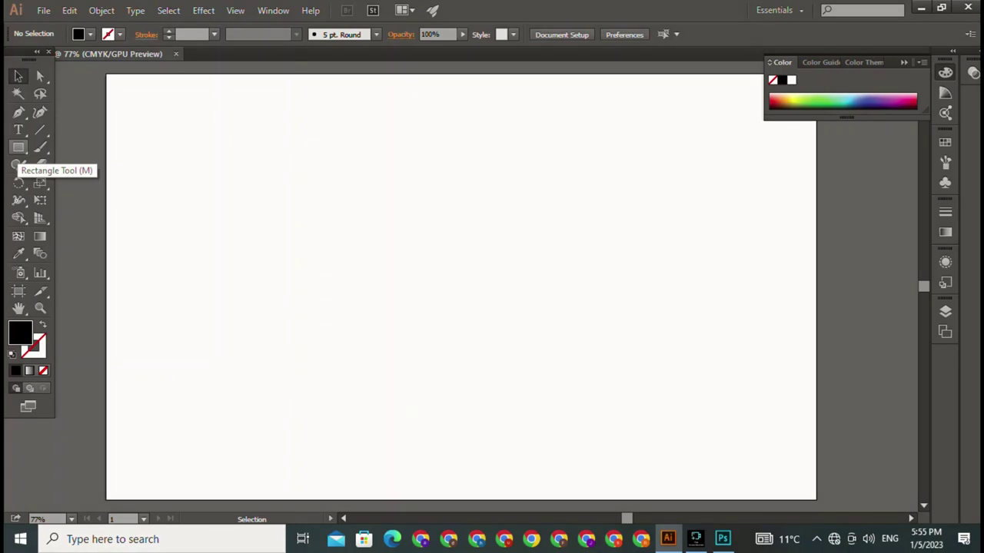
Draw a black-filled square on the left-centre area of the artboard with the Rectangle tool
{"action": "left_click", "coordinate": [19, 148]}
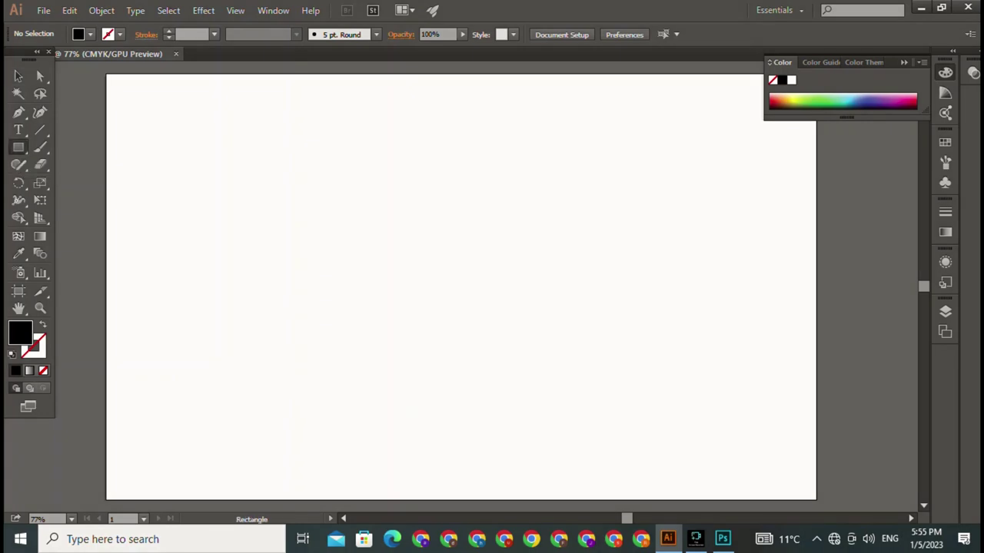
{"action": "left_click_drag", "start_coordinate": [269, 158], "coordinate": [481, 370]}
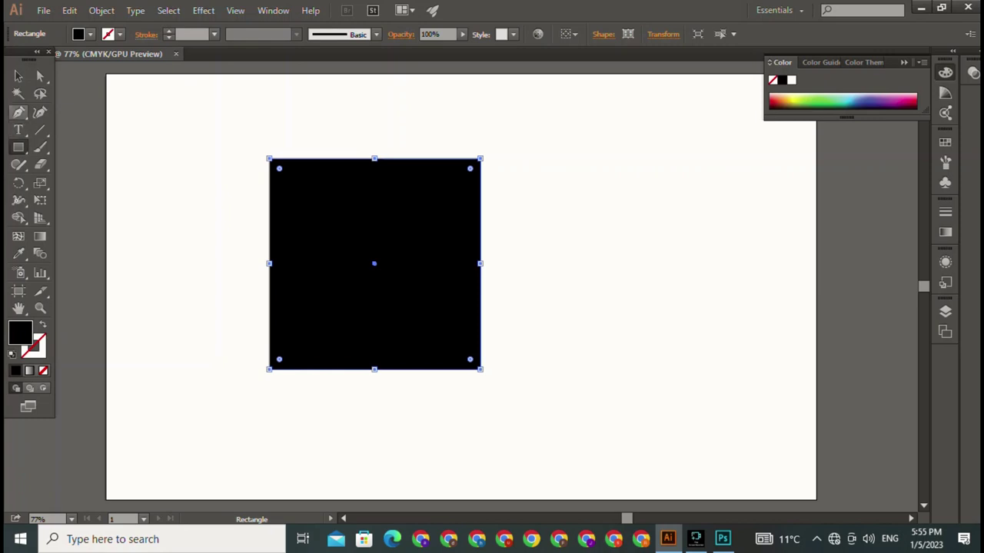
Select the square and try rounding only its top-right corner, then undo it
{"action": "left_click", "coordinate": [18, 76]}
{"action": "left_click", "coordinate": [374, 263]}
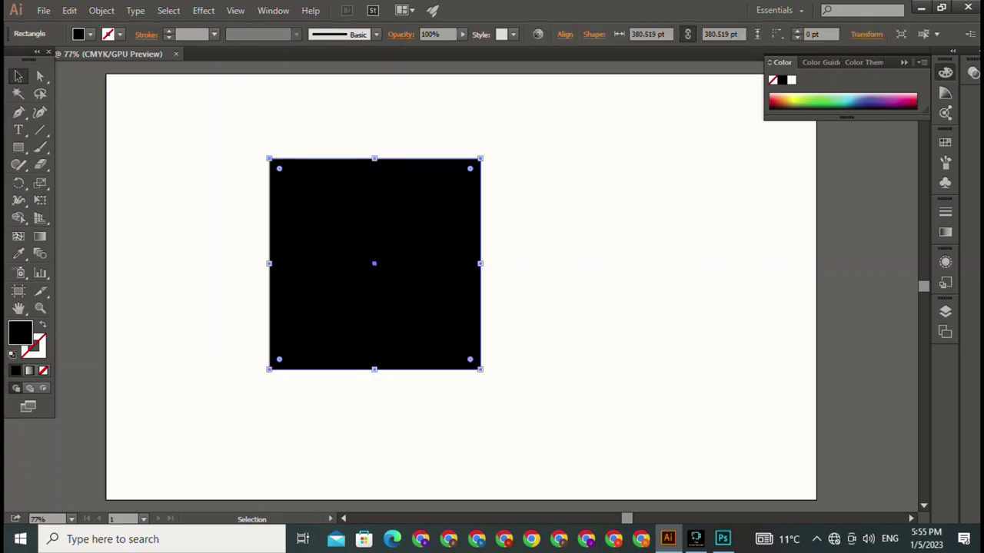
{"action": "key", "text": "a"}
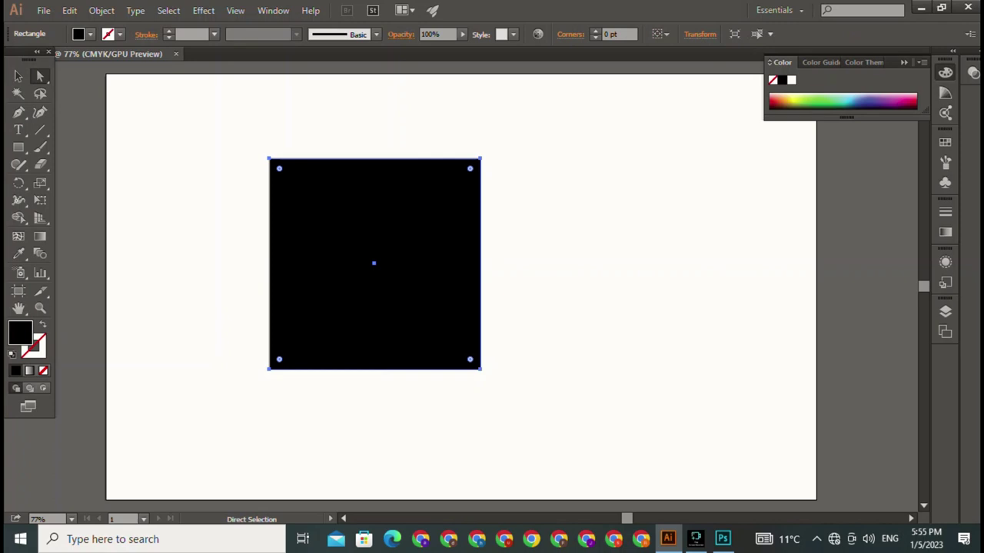
{"action": "left_click_drag", "start_coordinate": [449, 141], "coordinate": [498, 173]}
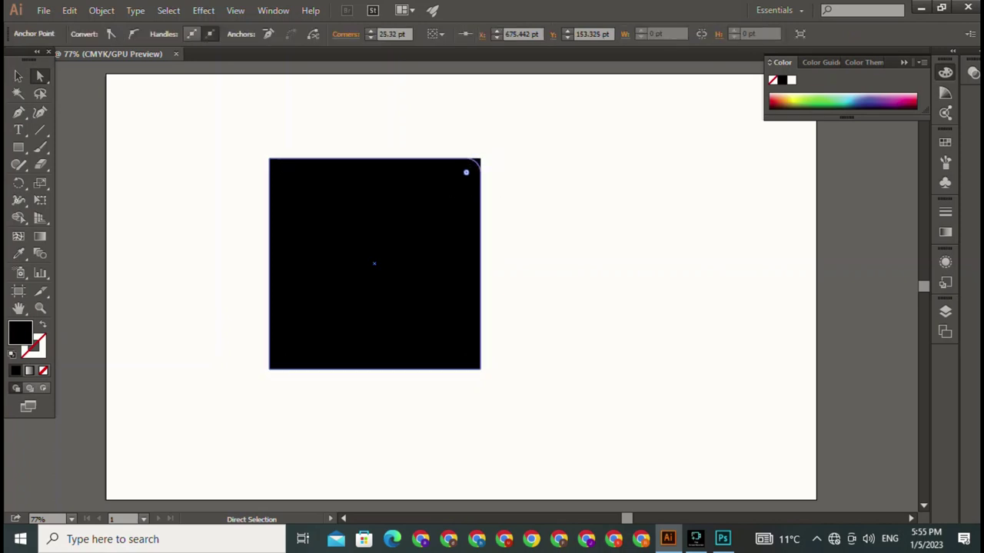
{"action": "left_click_drag", "start_coordinate": [470, 169], "coordinate": [466, 173]}
{"action": "key", "text": "ctrl+z"}
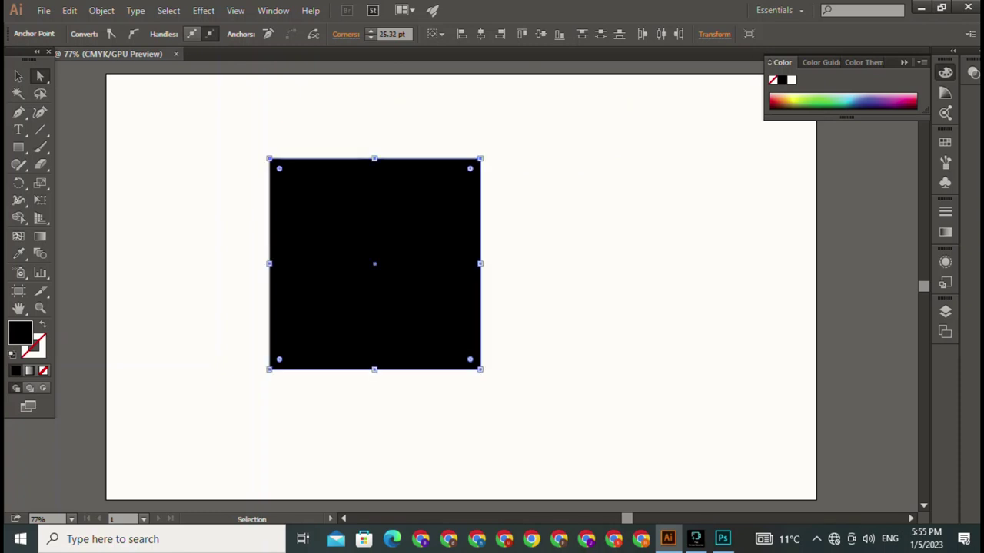
Round all four corners to about 24.68 pt and move the square to the artboard's right
{"action": "key", "text": "v"}
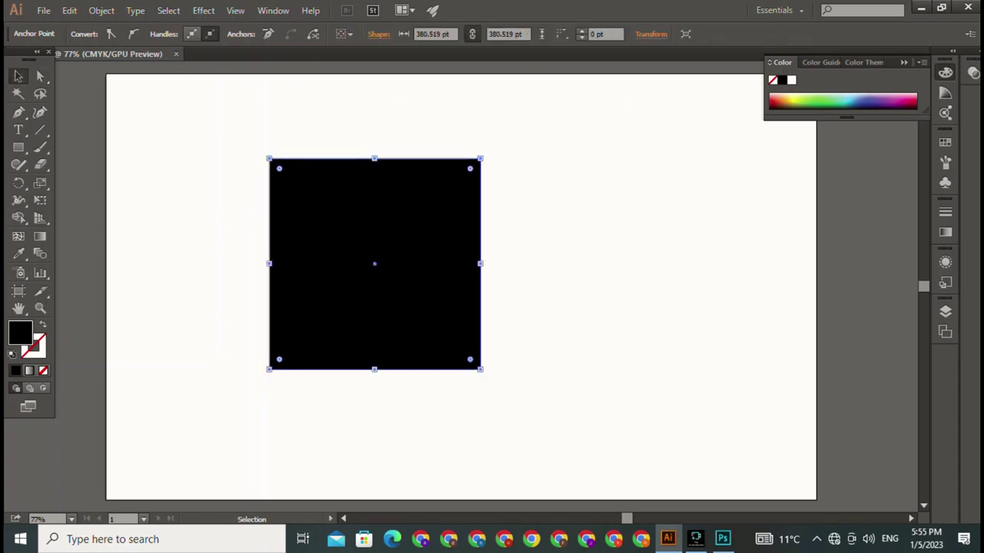
{"action": "key", "text": "ctrl+shift+a"}
{"action": "left_click_drag", "start_coordinate": [375, 263], "coordinate": [385, 277]}
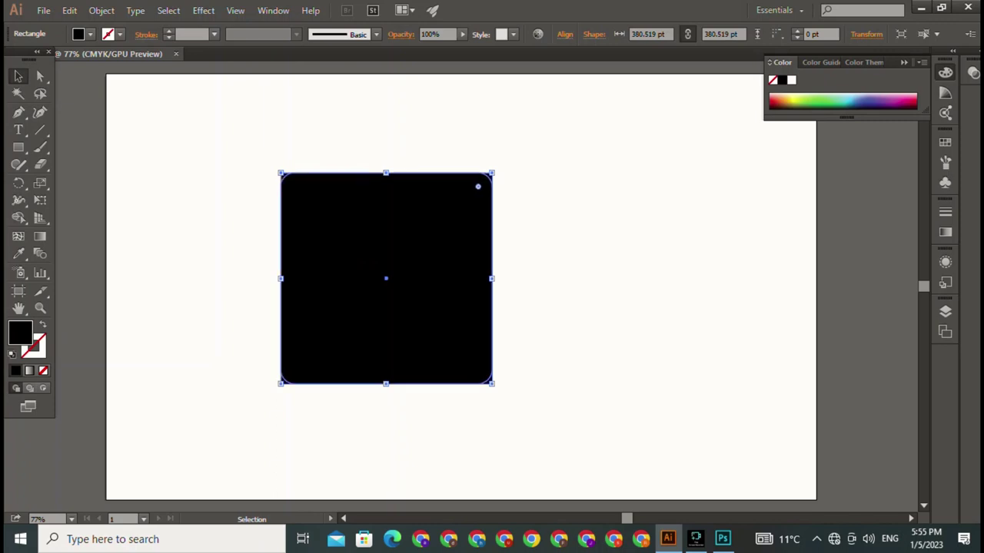
{"action": "left_click_drag", "start_coordinate": [481, 182], "coordinate": [478, 186]}
{"action": "key", "text": "ctrl+shift+a"}
{"action": "key", "text": "ctrl+a"}
{"action": "left_click_drag", "start_coordinate": [386, 278], "coordinate": [776, 313]}
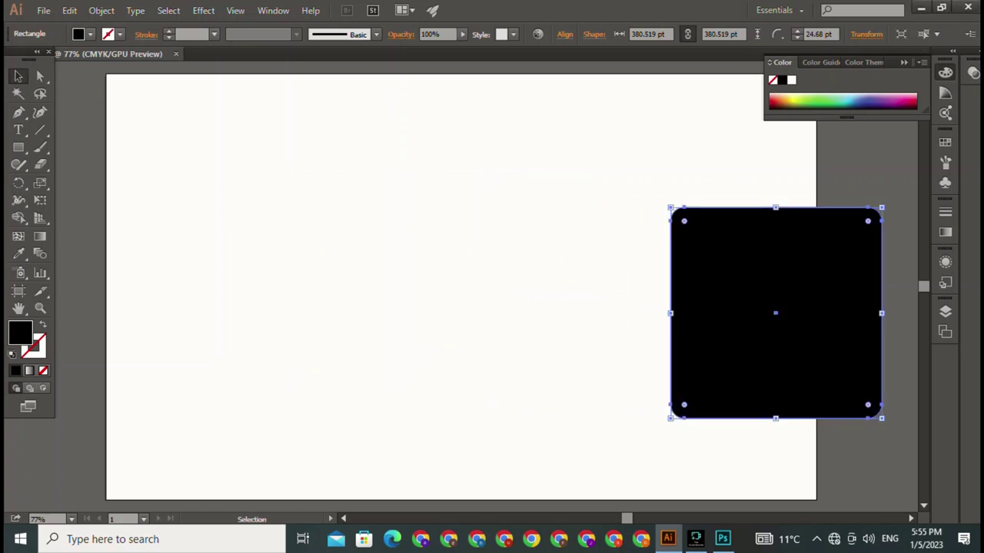
Make a centred copy with 0 pt corners and stack the rounded square precisely over it
{"action": "key", "text": "ctrl+v"}
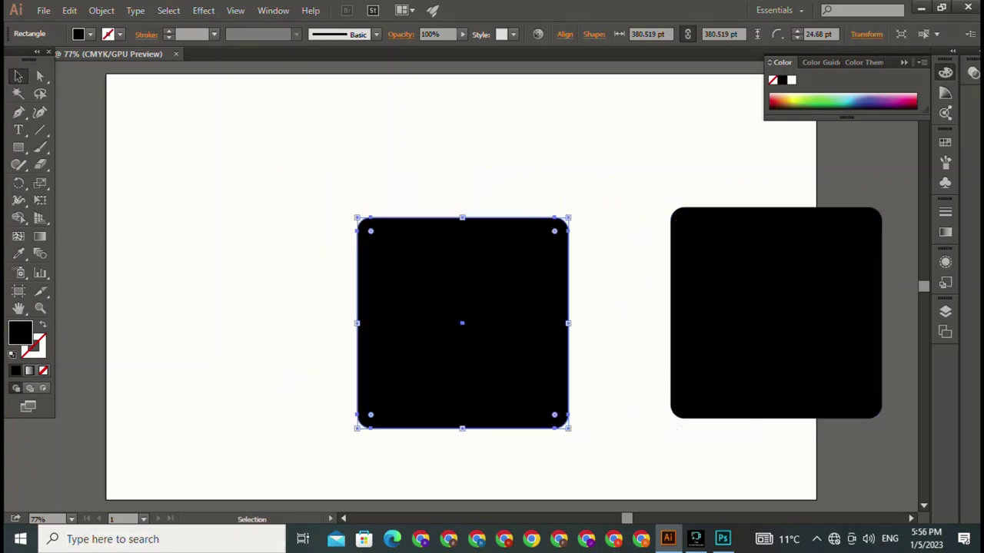
{"action": "key", "text": "ctrl+shift+a"}
{"action": "key", "text": "ctrl+z"}
{"action": "left_click_drag", "start_coordinate": [554, 230], "coordinate": [568, 218]}
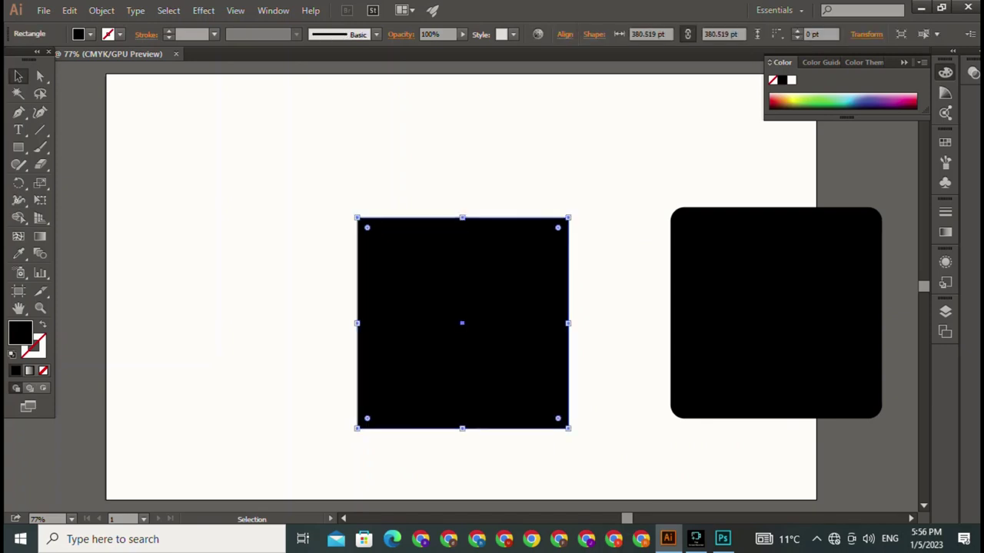
{"action": "key", "text": "ctrl+shift+a"}
{"action": "key", "text": "ctrl+z"}
{"action": "left_click_drag", "start_coordinate": [776, 313], "coordinate": [463, 323]}
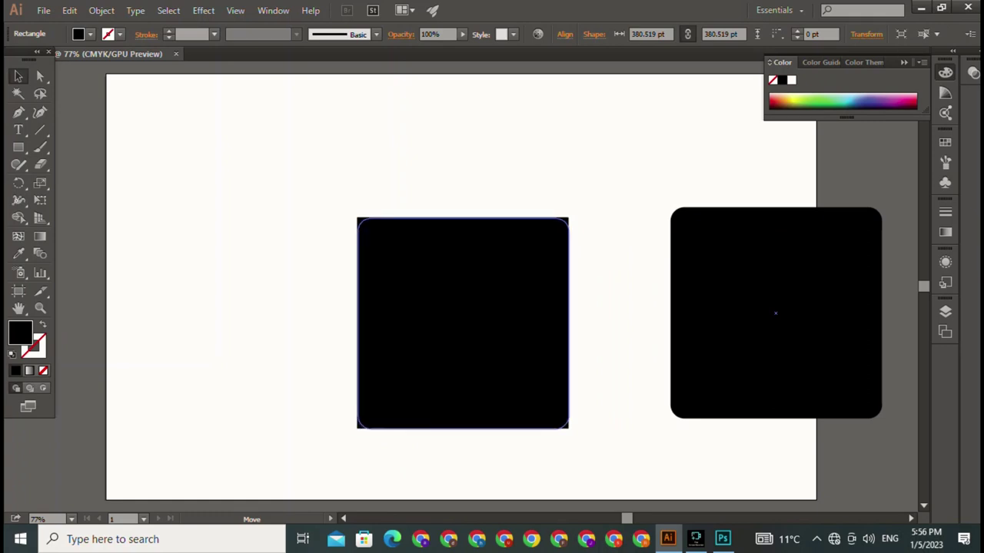
{"action": "left_click_drag", "start_coordinate": [463, 322], "coordinate": [462, 322]}
Set the rounded square's fill to None and its stroke to black
{"action": "key", "text": "ctrl+shift+a"}
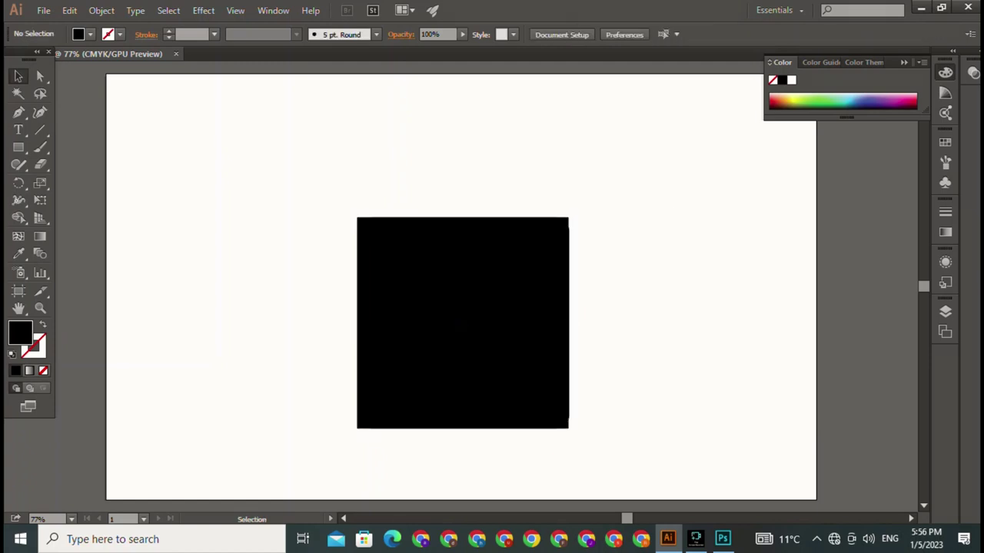
{"action": "left_click", "coordinate": [463, 322]}
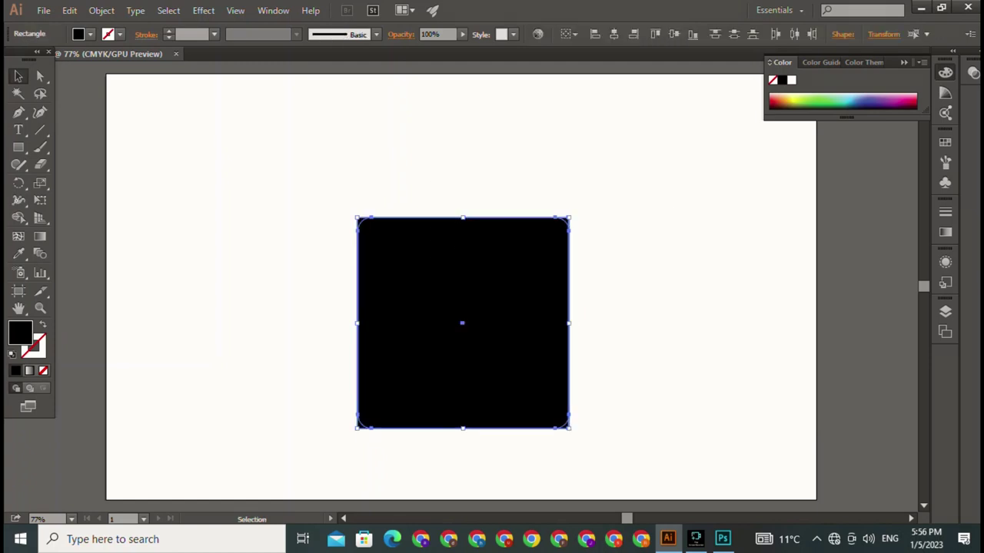
{"action": "left_click", "coordinate": [90, 33]}
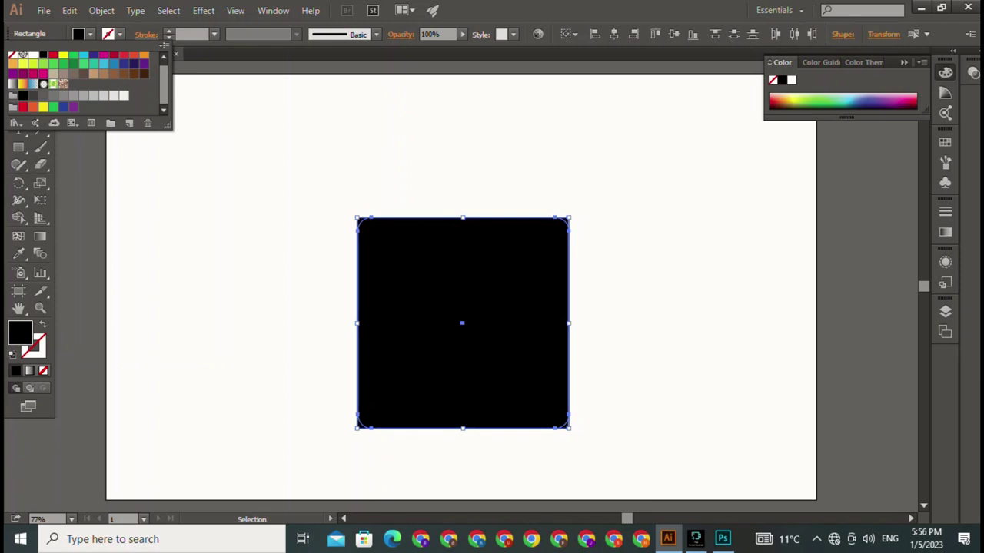
{"action": "left_click", "coordinate": [13, 56]}
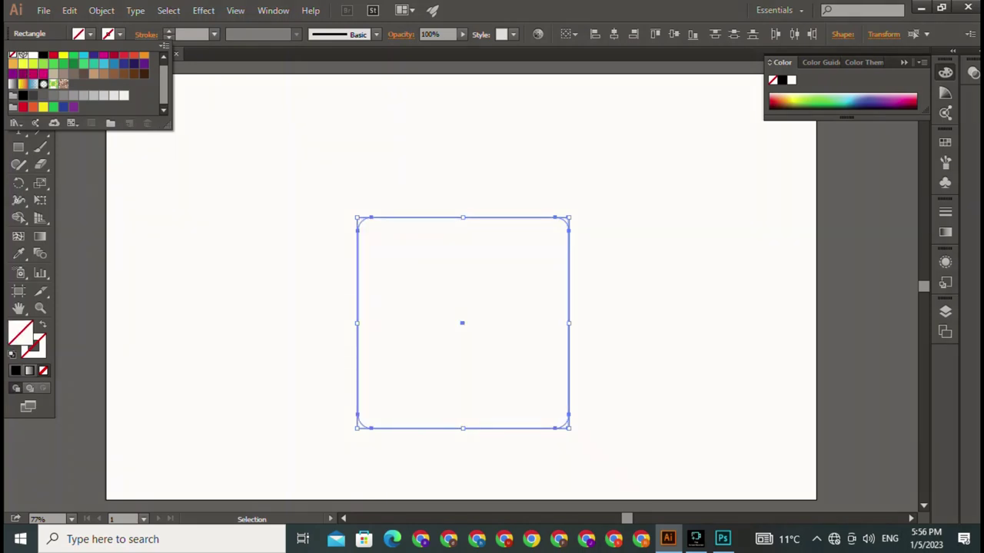
{"action": "key", "text": "Escape"}
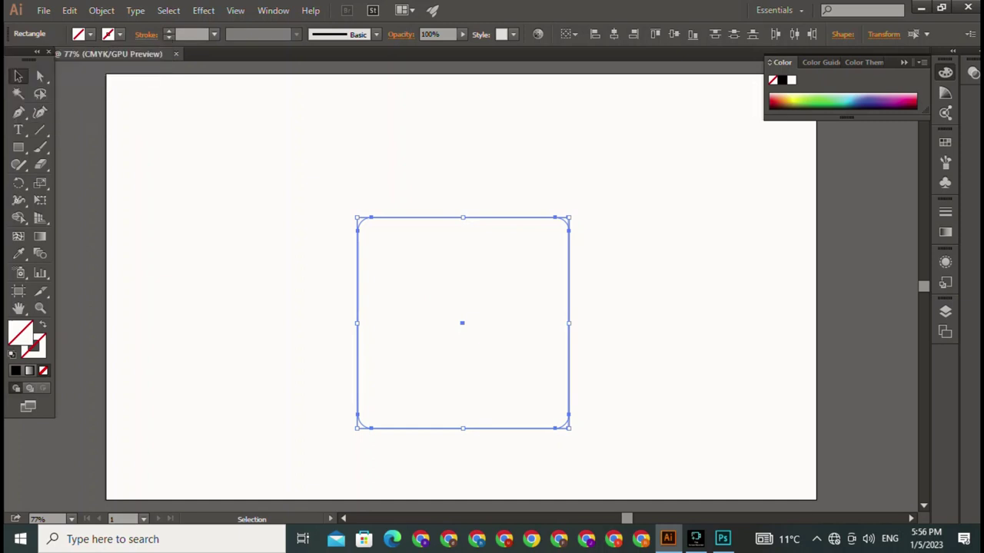
{"action": "left_click", "coordinate": [90, 34]}
{"action": "left_click", "coordinate": [43, 56]}
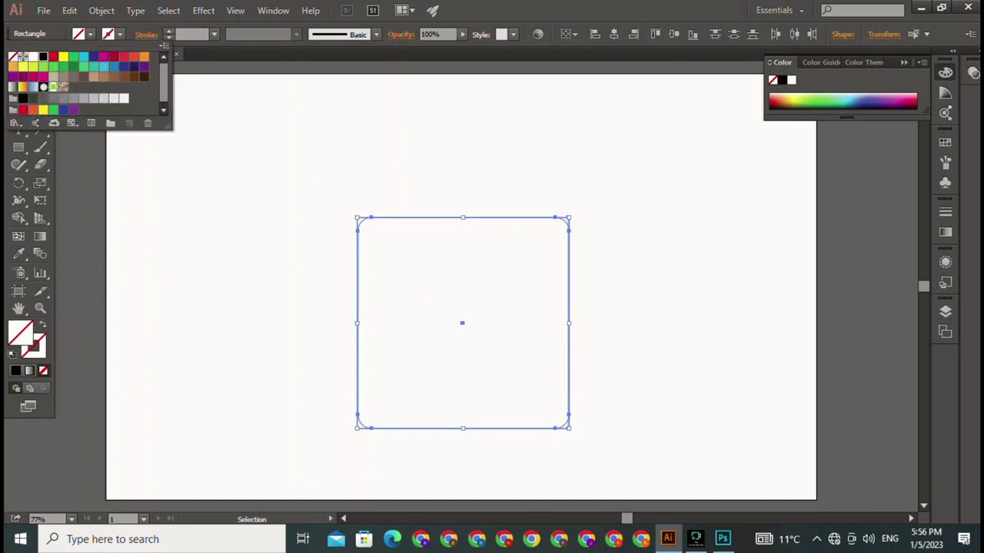
{"action": "key", "text": "Escape"}
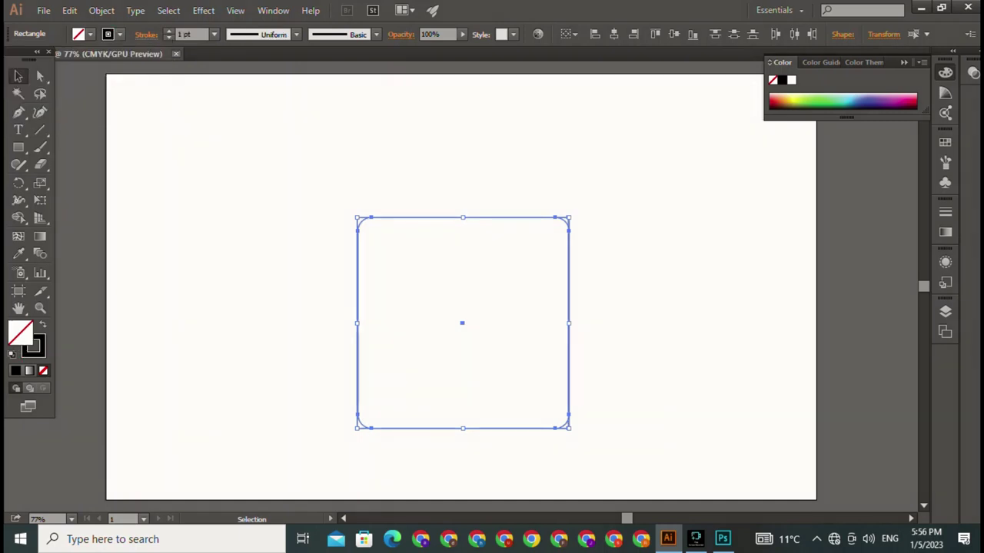
Set the stroke weight to 3 pt and try tapered and triangular width profiles
{"action": "left_click", "coordinate": [168, 31]}
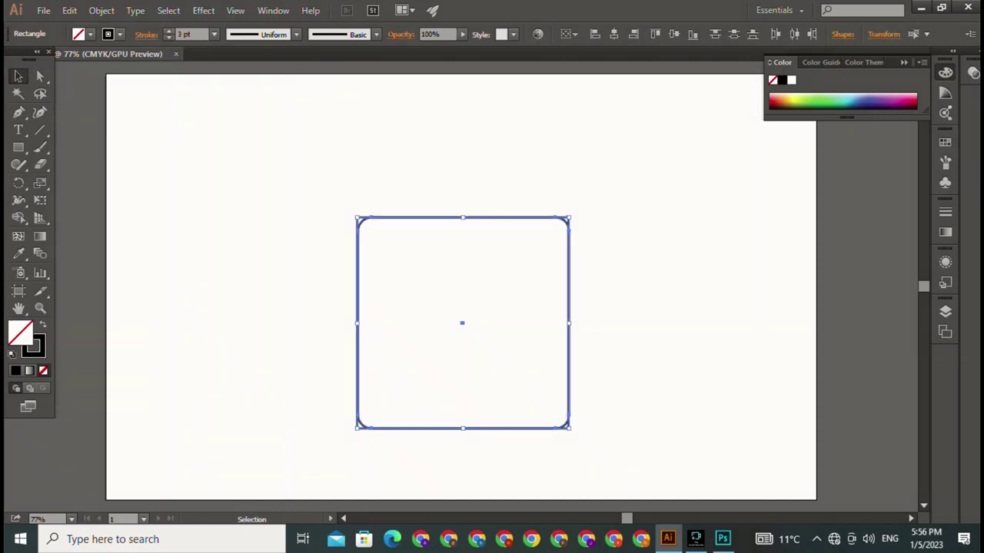
{"action": "left_click", "coordinate": [296, 34]}
{"action": "left_click", "coordinate": [249, 82]}
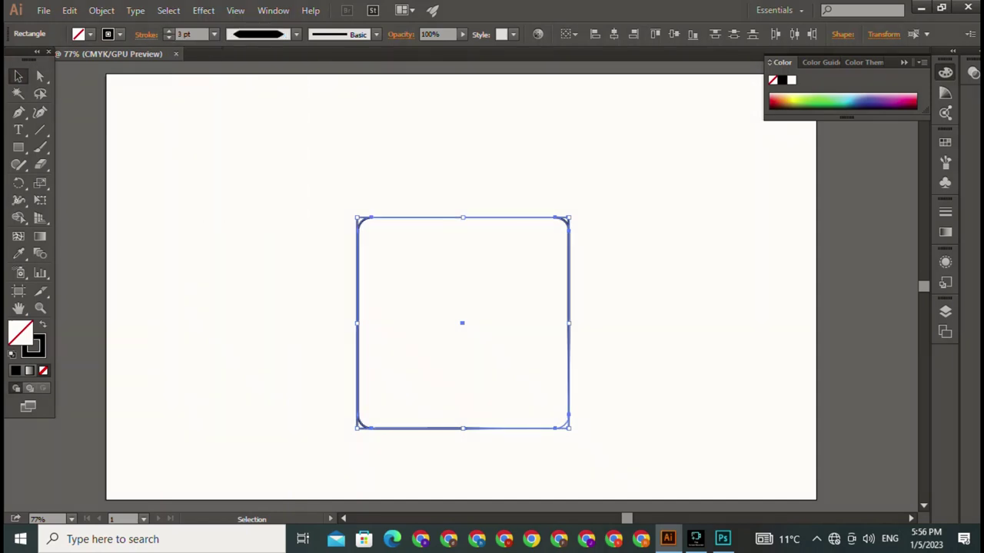
{"action": "key", "text": "ctrl+shift+a"}
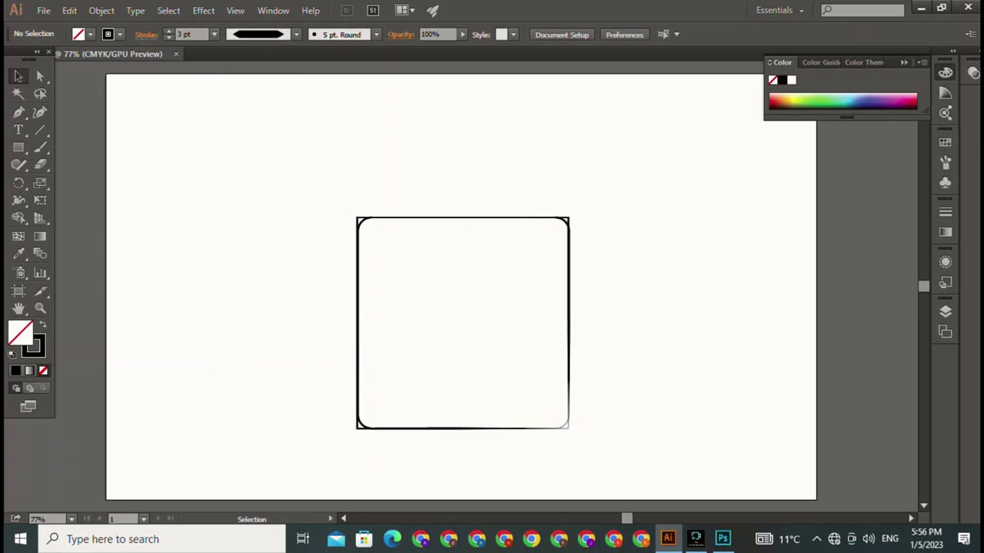
{"action": "left_click_drag", "start_coordinate": [412, 152], "coordinate": [615, 246]}
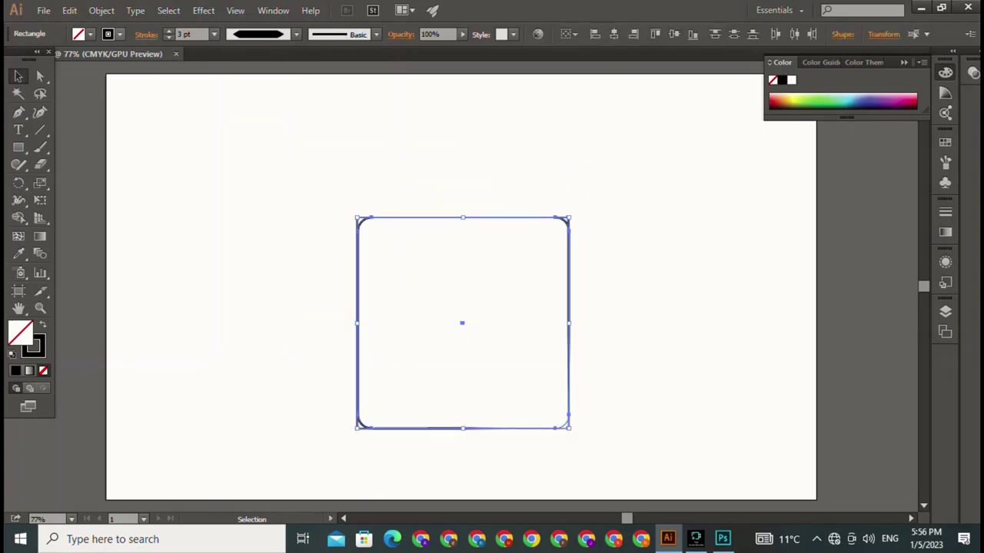
{"action": "left_click", "coordinate": [296, 34]}
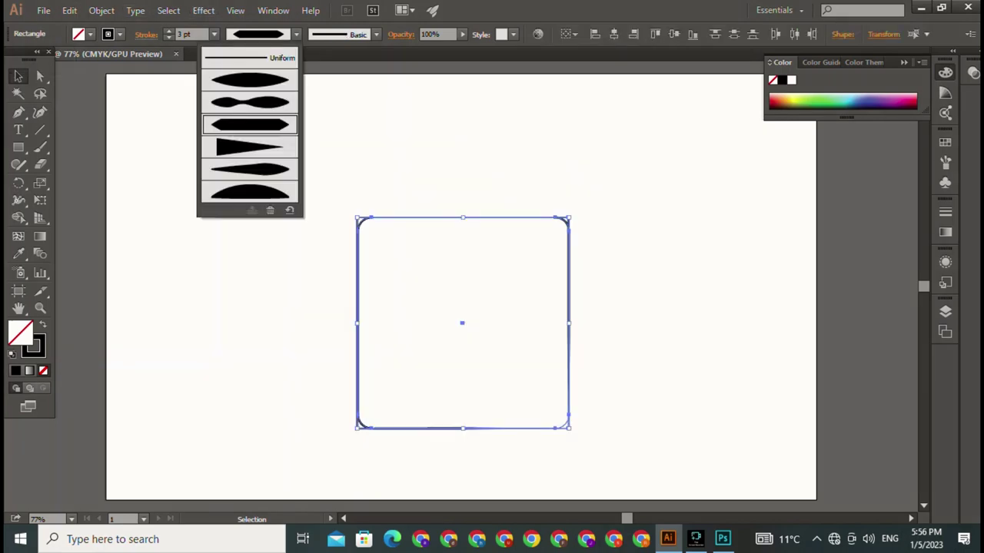
{"action": "left_click", "coordinate": [249, 146]}
Apply the lens-shaped Width Profile 1 to the outline and review the result
{"action": "key", "text": "ctrl+shift+a"}
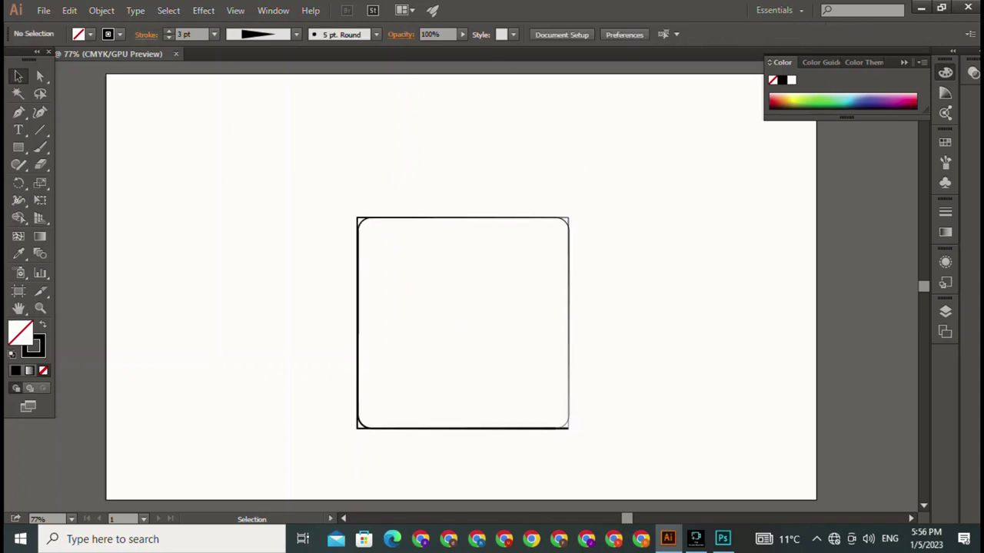
{"action": "key", "text": "ctrl+a"}
{"action": "left_click", "coordinate": [296, 33]}
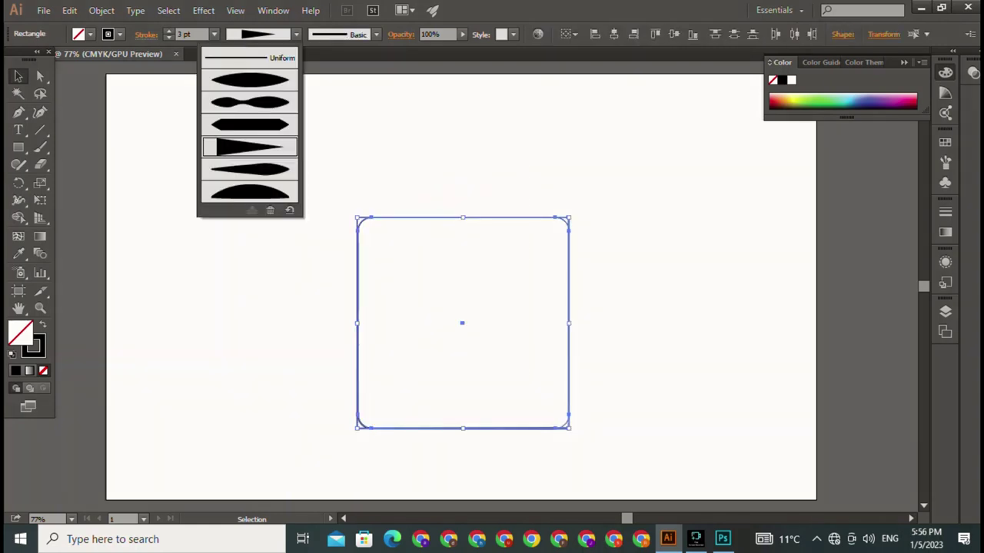
{"action": "left_click", "coordinate": [249, 80]}
{"action": "key", "text": "ctrl+shift+a"}
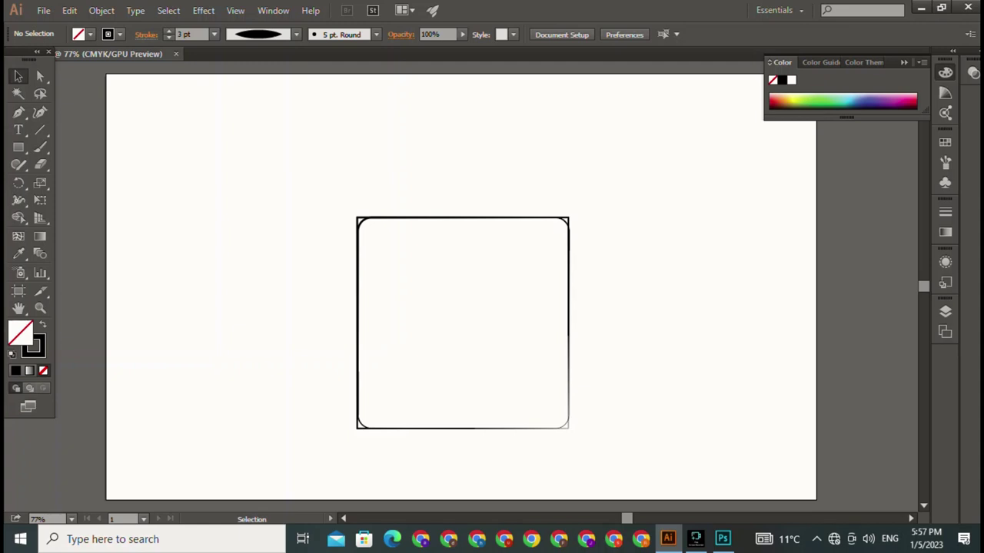
{"action": "left_click_drag", "start_coordinate": [312, 174], "coordinate": [441, 309]}
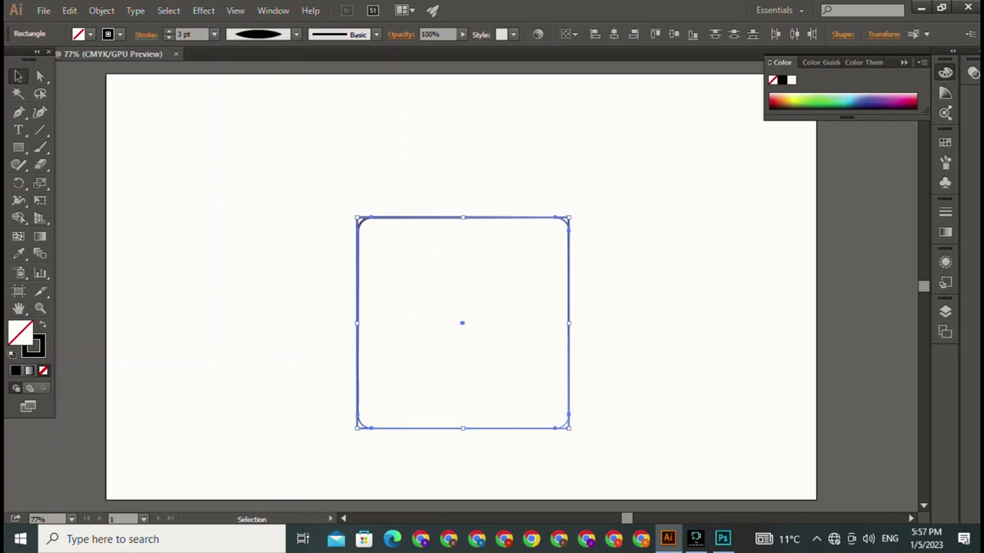
{"action": "key", "text": "ctrl+shift+a"}
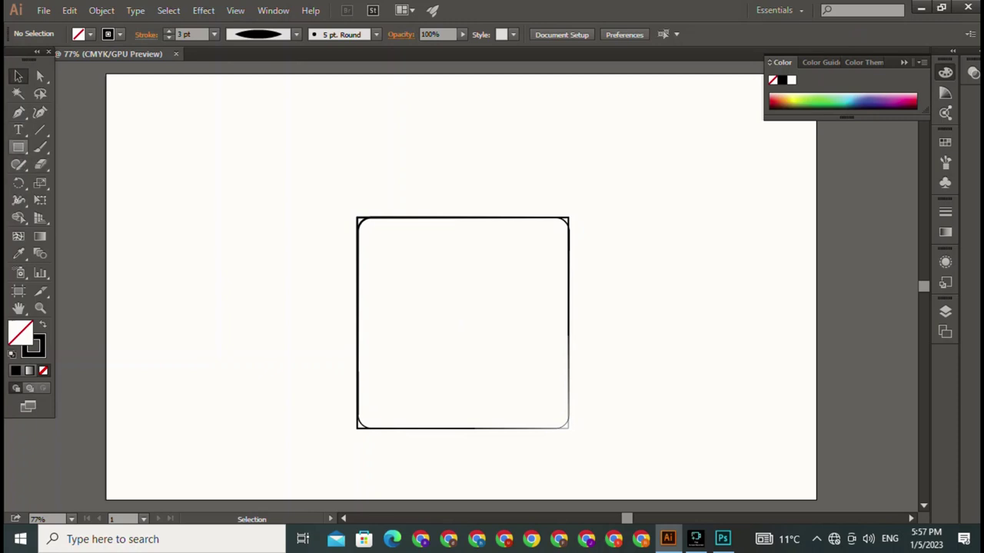
Draw a small square inside the frame's top-left corner and nudge it into place
{"action": "left_click", "coordinate": [18, 147]}
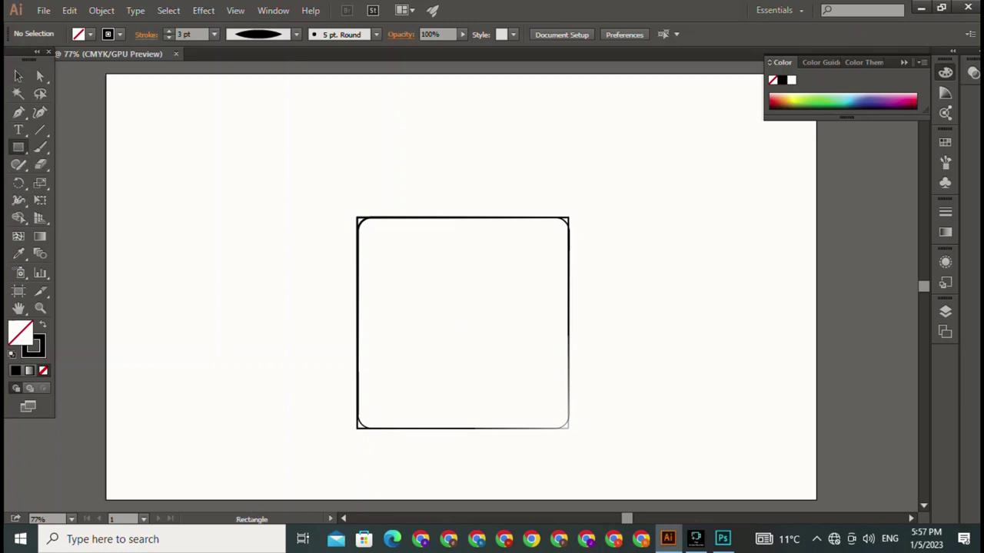
{"action": "left_click_drag", "start_coordinate": [356, 216], "coordinate": [408, 262]}
{"action": "key", "text": "v"}
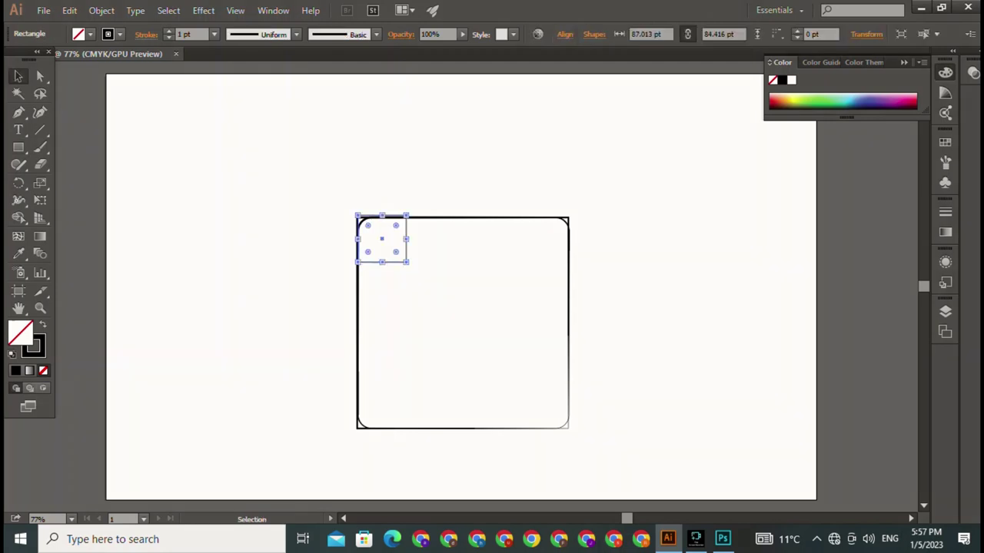
{"action": "key", "text": "ctrl+shift+a"}
{"action": "left_click", "coordinate": [406, 252]}
{"action": "left_click_drag", "start_coordinate": [382, 239], "coordinate": [382, 241]}
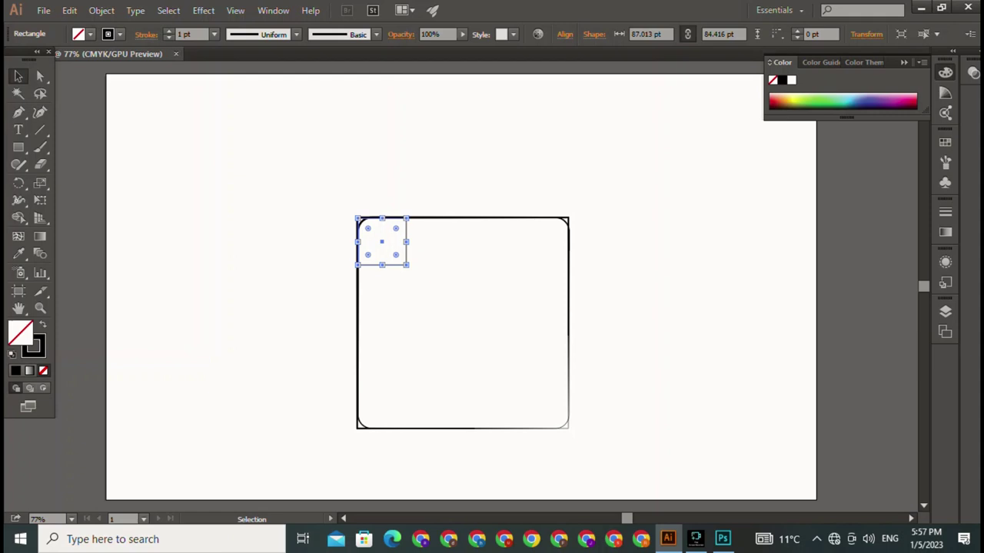
Give the small square a 2 pt tapered outline and Alt-drag a copy to its right
{"action": "left_click", "coordinate": [168, 31]}
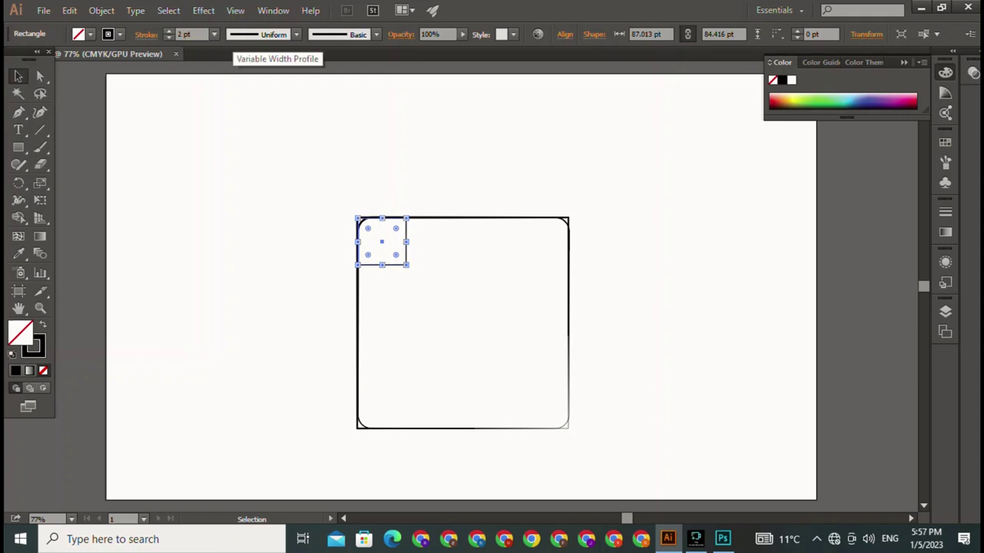
{"action": "left_click", "coordinate": [269, 35]}
{"action": "left_click", "coordinate": [258, 112]}
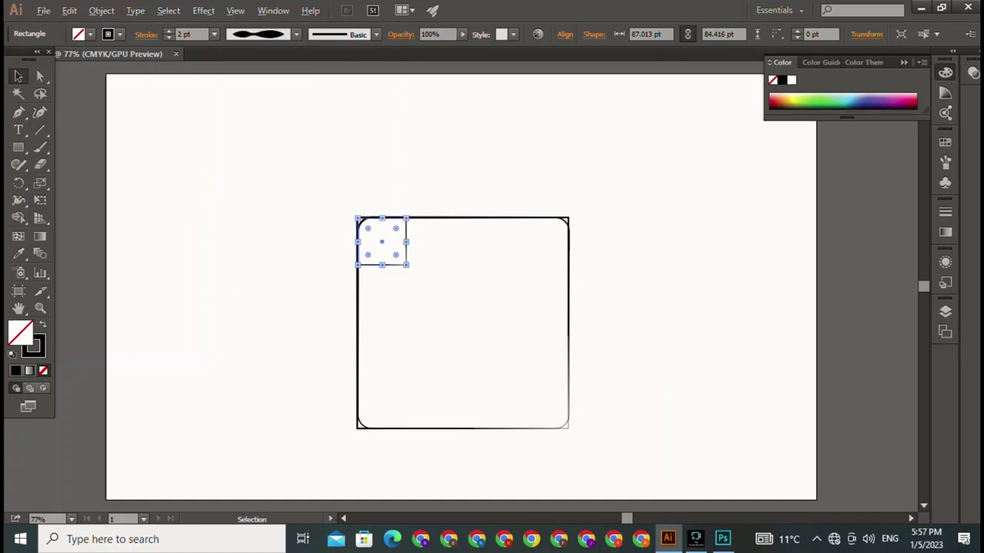
{"action": "left_click_drag", "start_coordinate": [382, 241], "coordinate": [388, 242]}
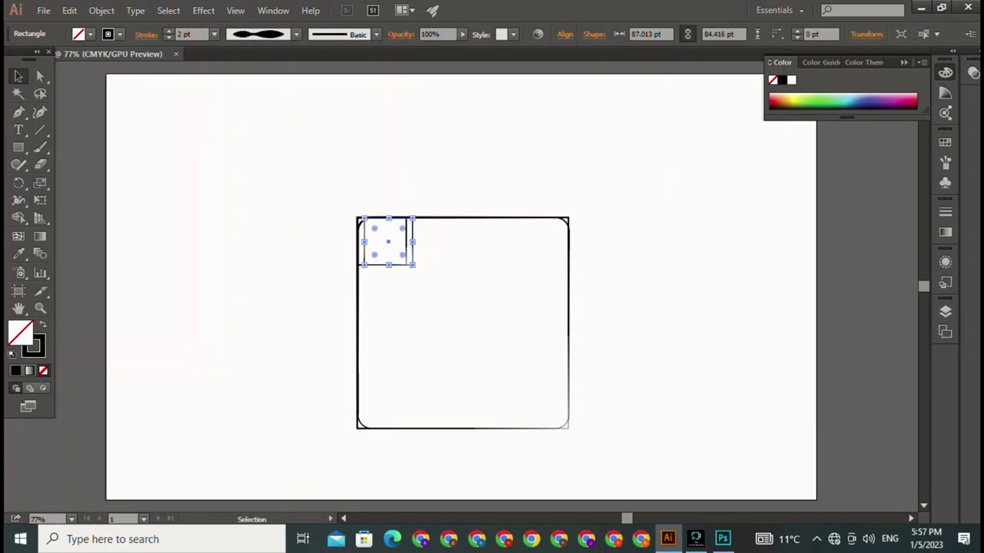
Repeat the copy with Ctrl+D four times to fill the frame's top band with stripes
{"action": "key", "text": "a"}
{"action": "key", "text": "ctrl+d"}
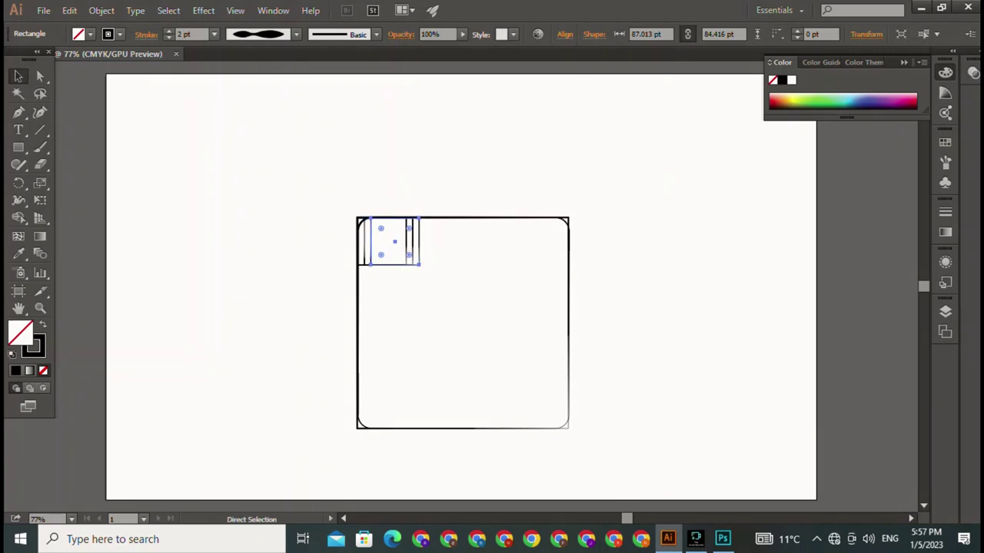
{"action": "key", "text": "ctrl+d"}
{"action": "key", "text": "ctrl+d"}
{"action": "key", "text": "ctrl+d"}
{"action": "key", "text": "ctrl+d"}
{"action": "key", "text": "ctrl+d"}
{"action": "key", "text": "ctrl+d"}
{"action": "key", "text": "ctrl+d"}
{"action": "key", "text": "ctrl+d"}
{"action": "key", "text": "ctrl+d"}
{"action": "key", "text": "ctrl+d"}
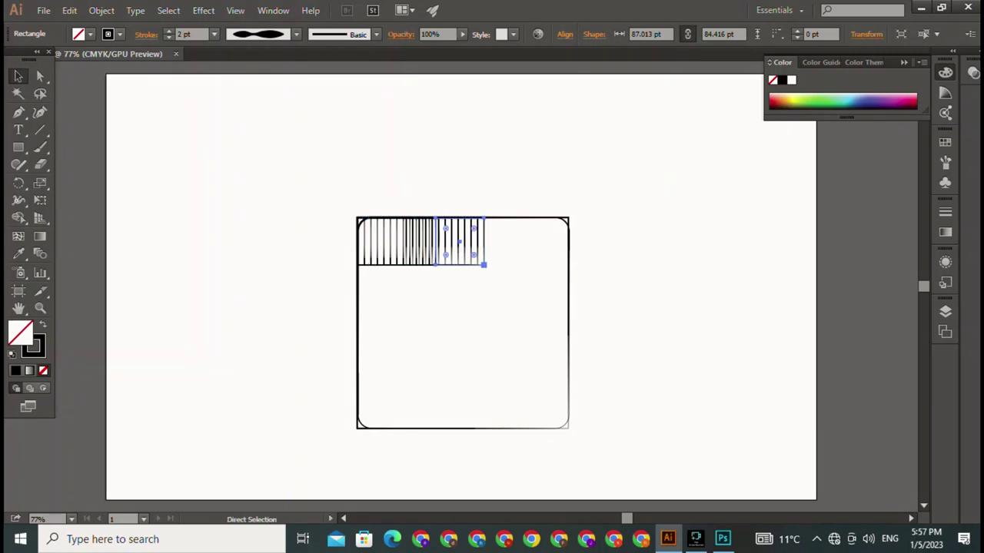
{"action": "key", "text": "ctrl+d"}
{"action": "key", "text": "ctrl+d"}
{"action": "key", "text": "ctrl+d"}
{"action": "key", "text": "ctrl+d"}
{"action": "key", "text": "ctrl+d"}
{"action": "key", "text": "ctrl+d"}
{"action": "key", "text": "ctrl+d"}
{"action": "key", "text": "ctrl+d"}
{"action": "key", "text": "ctrl+d"}
{"action": "key", "text": "ctrl+d"}
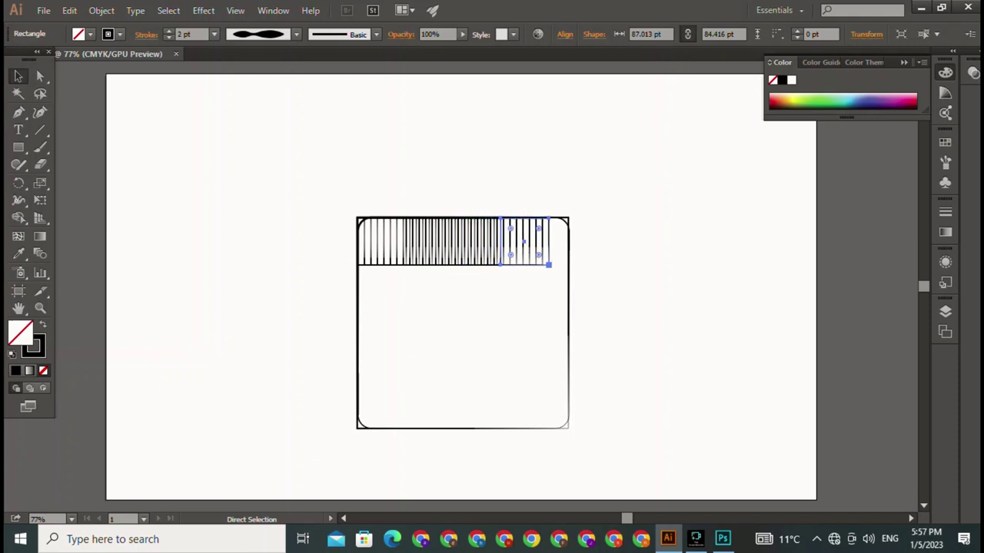
{"action": "key", "text": "ctrl+d"}
{"action": "key", "text": "ctrl+d"}
{"action": "key", "text": "ctrl+d"}
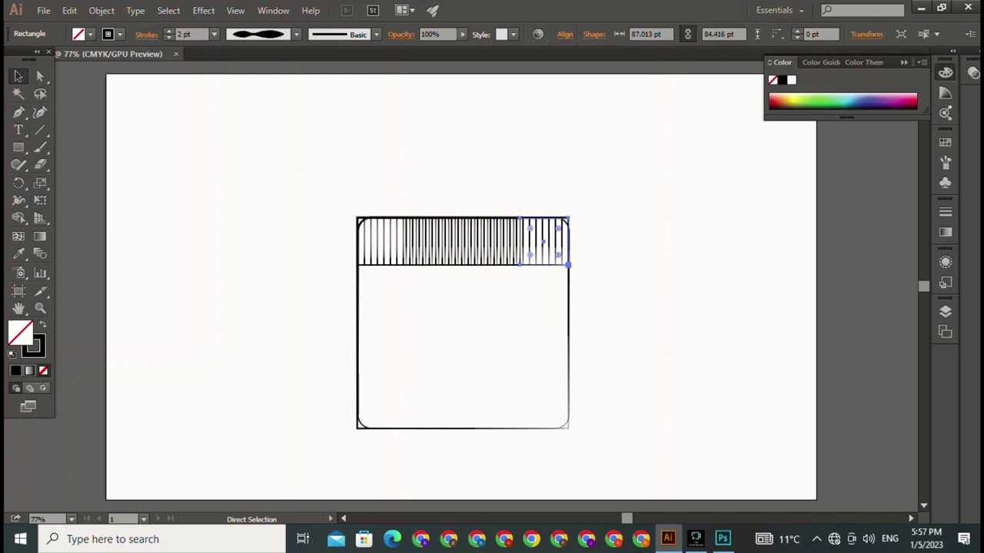
{"action": "key", "text": "ctrl+shift+a"}
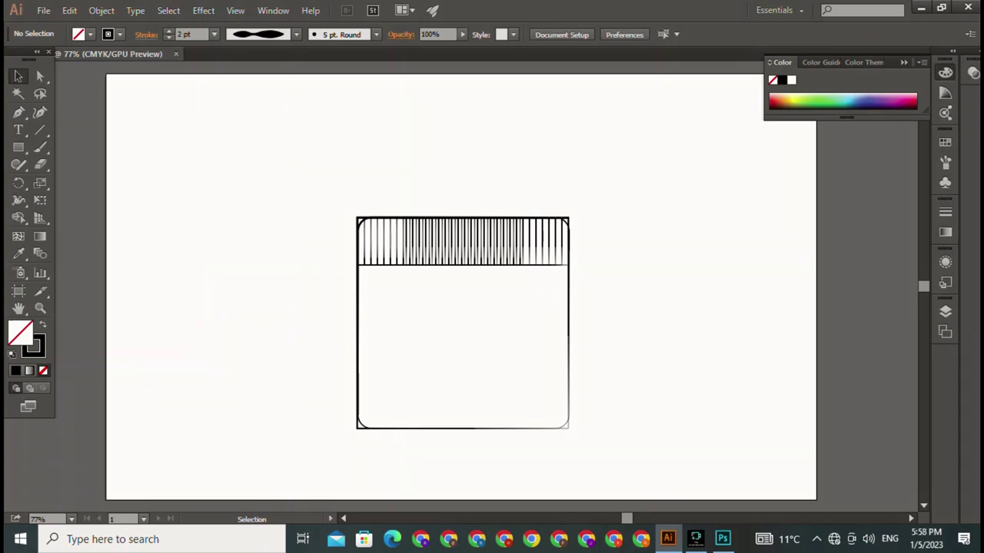
{"action": "left_click", "coordinate": [357, 346]}
{"action": "key", "text": "a"}
{"action": "key", "text": "ctrl+shift+a"}
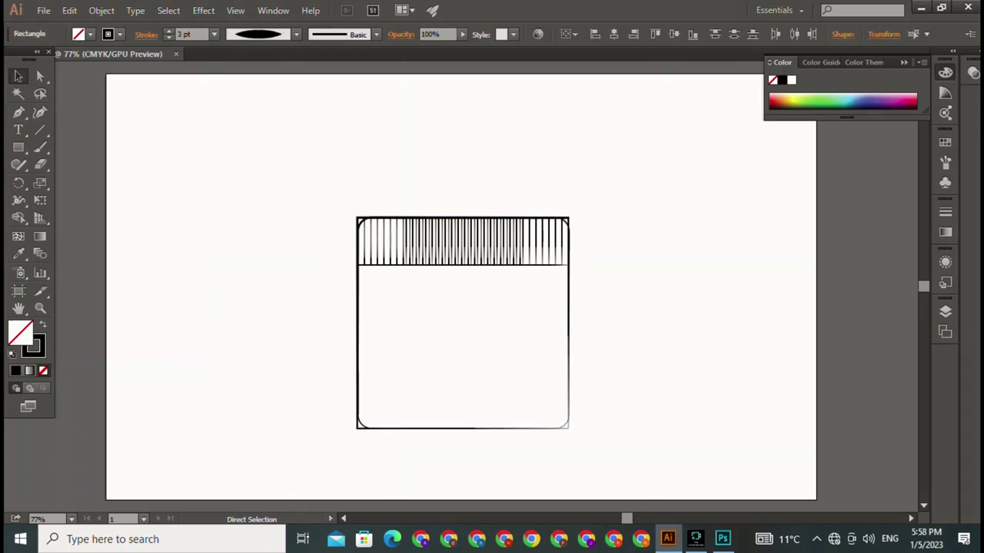
Copy the whole top stripe band down so it lines the frame's bottom edge
{"action": "key", "text": "v"}
{"action": "left_click_drag", "start_coordinate": [305, 218], "coordinate": [409, 313]}
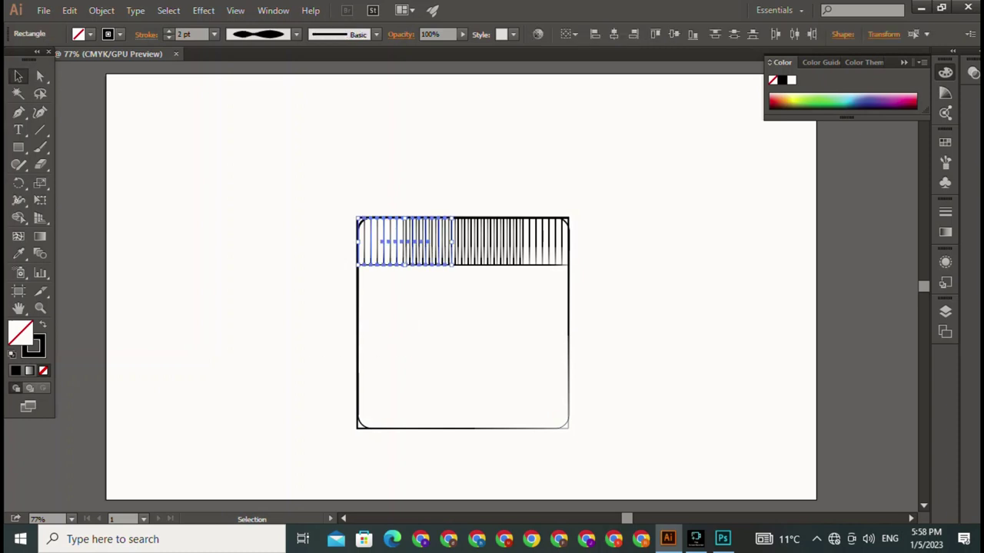
{"action": "left_click_drag", "start_coordinate": [292, 163], "coordinate": [631, 349]}
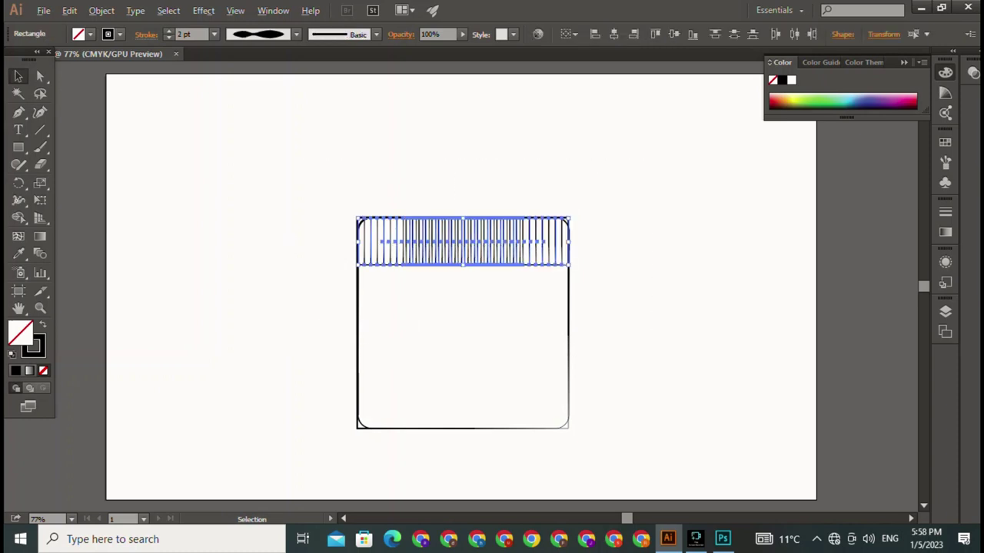
{"action": "mouse_move", "coordinate": [461, 242]}
{"action": "left_mouse_down"}
{"action": "mouse_move", "coordinate": [462, 405]}
{"action": "mouse_move", "coordinate": [462, 242]}
{"action": "left_mouse_up"}
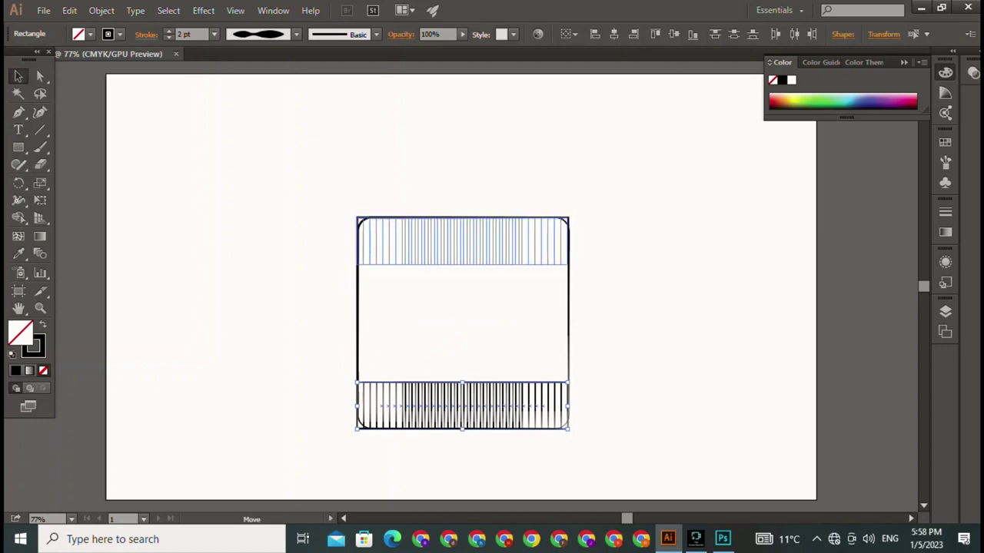
{"action": "left_click_drag", "start_coordinate": [462, 242], "coordinate": [462, 241]}
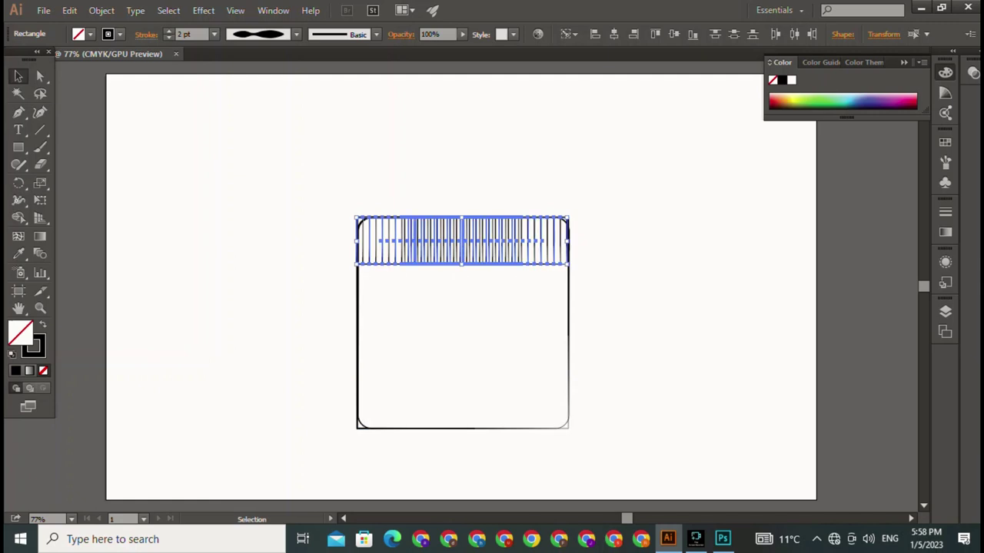
{"action": "left_click", "coordinate": [462, 240]}
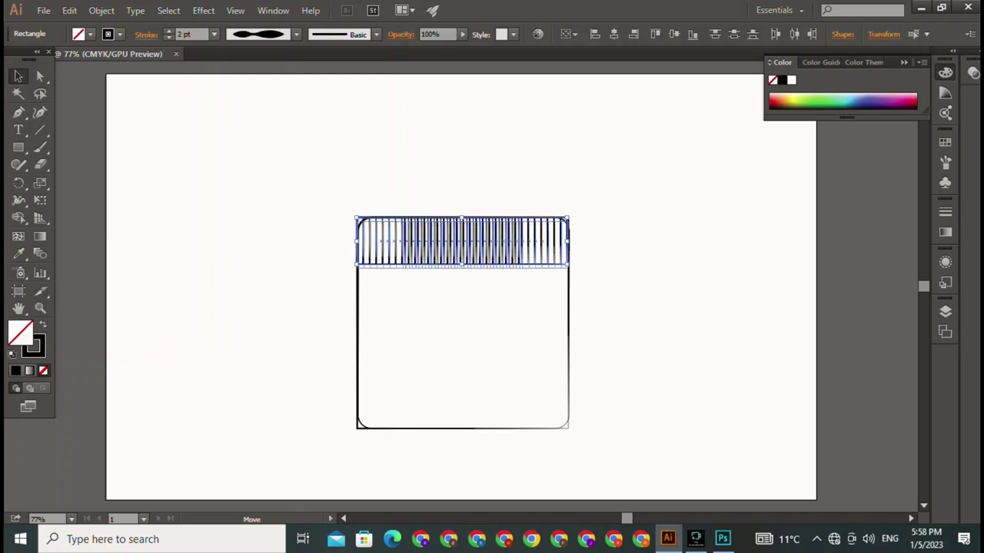
{"action": "left_click_drag", "start_coordinate": [461, 241], "coordinate": [463, 405]}
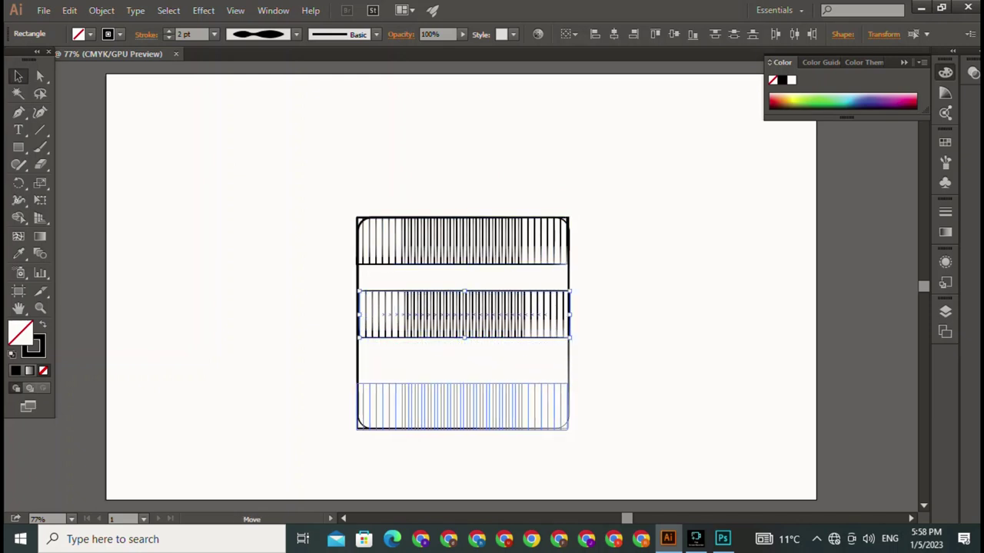
{"action": "left_click_drag", "start_coordinate": [464, 406], "coordinate": [463, 406]}
{"action": "key", "text": "ctrl+shift+a"}
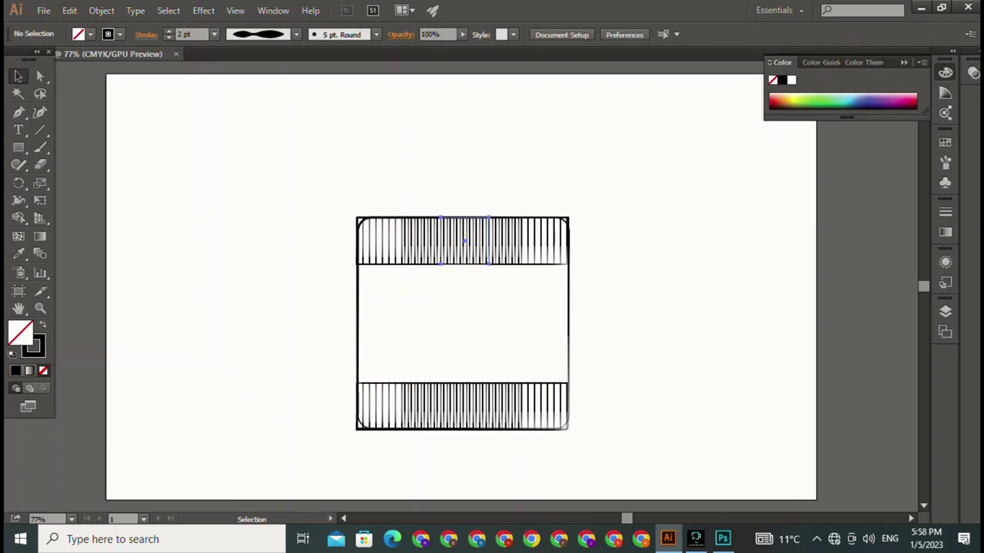
{"action": "left_click", "coordinate": [457, 235]}
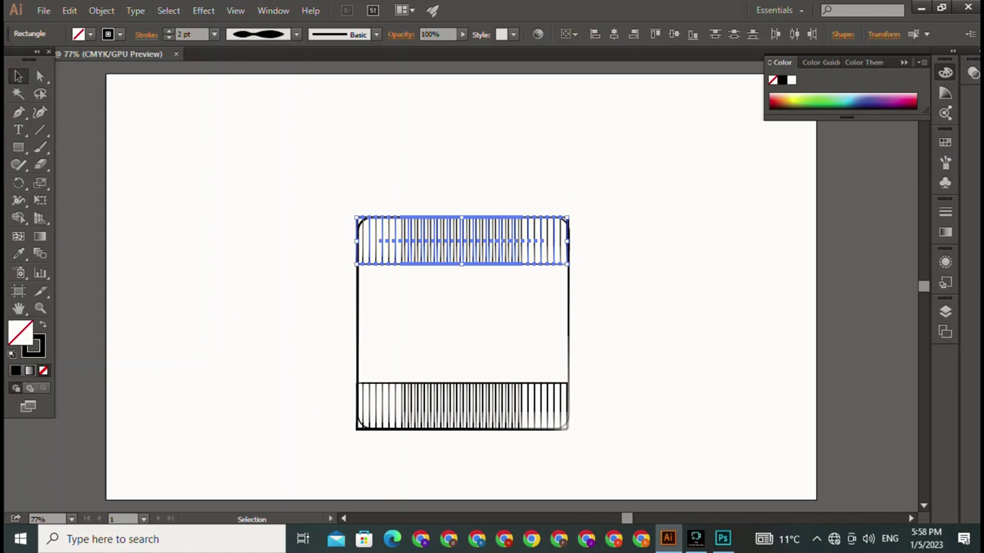
Copy the top band beside the frame and rotate it 90° into an upright column
{"action": "mouse_move", "coordinate": [461, 241]}
{"action": "left_mouse_down"}
{"action": "mouse_move", "coordinate": [603, 243]}
{"action": "mouse_move", "coordinate": [734, 328]}
{"action": "left_mouse_up"}
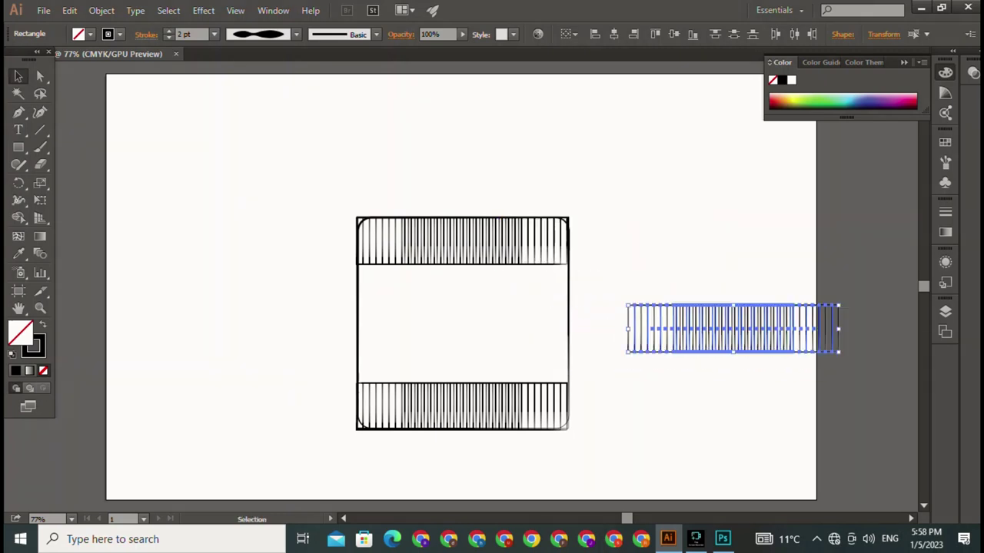
{"action": "left_click_drag", "start_coordinate": [627, 305], "coordinate": [758, 223]}
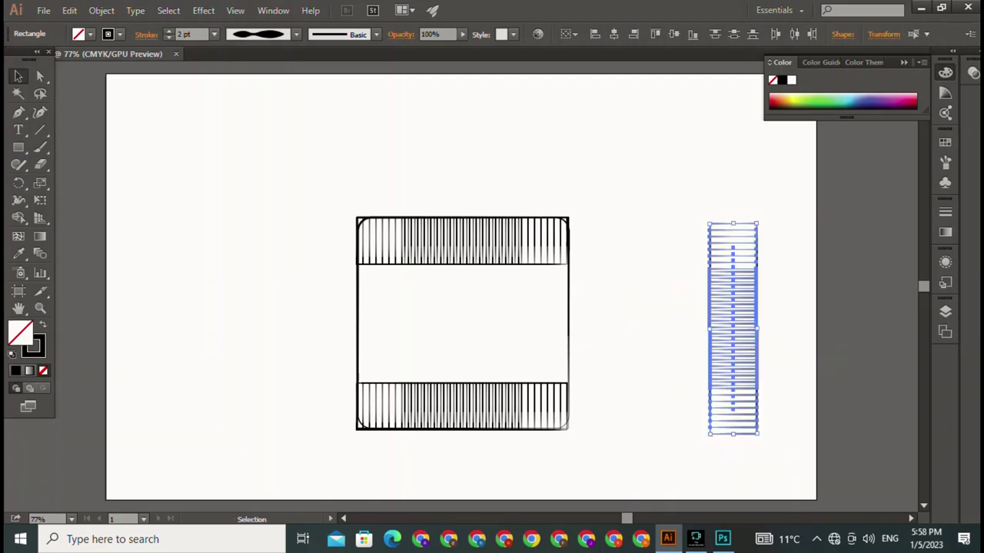
{"action": "left_click_drag", "start_coordinate": [733, 328], "coordinate": [546, 316]}
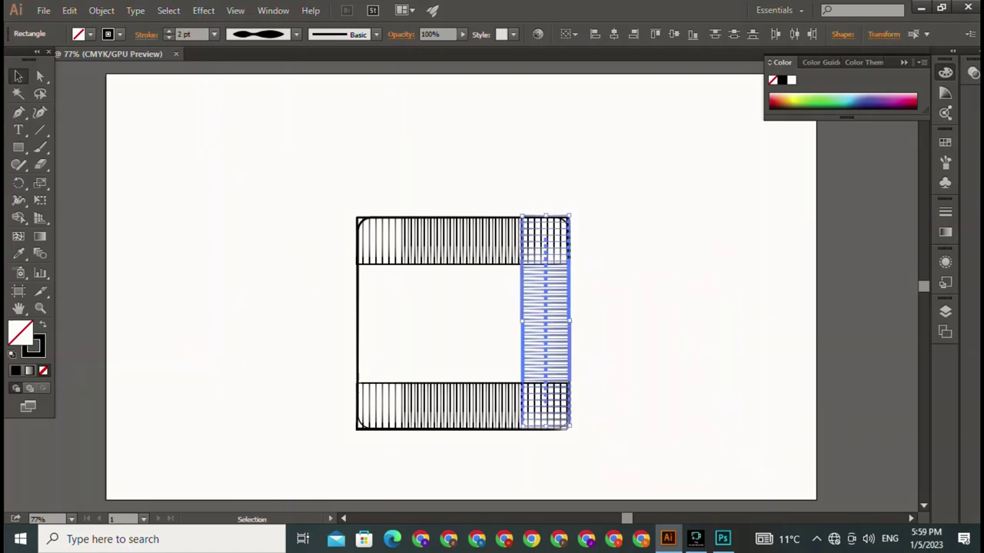
{"action": "key", "text": "ctrl+shift+a"}
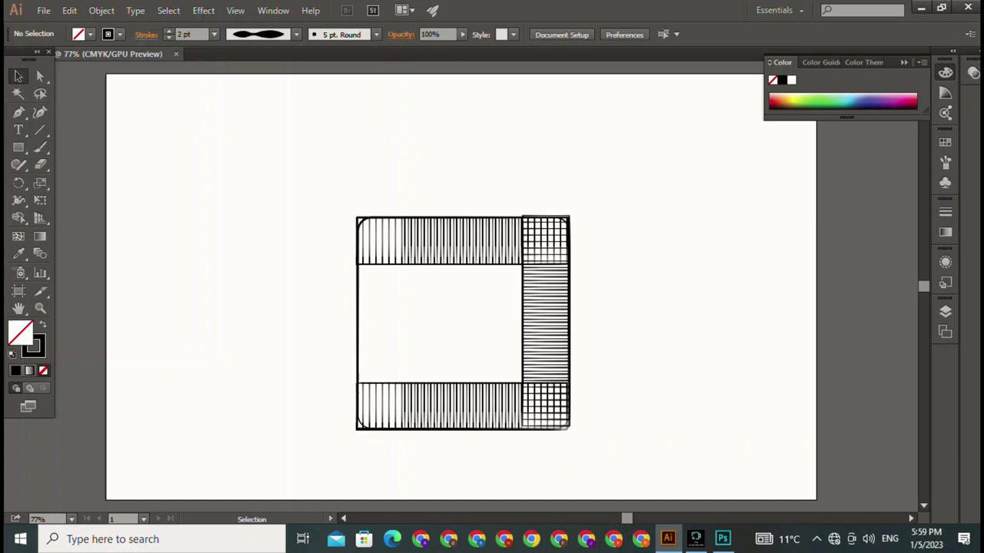
{"action": "left_click_drag", "start_coordinate": [546, 322], "coordinate": [732, 329]}
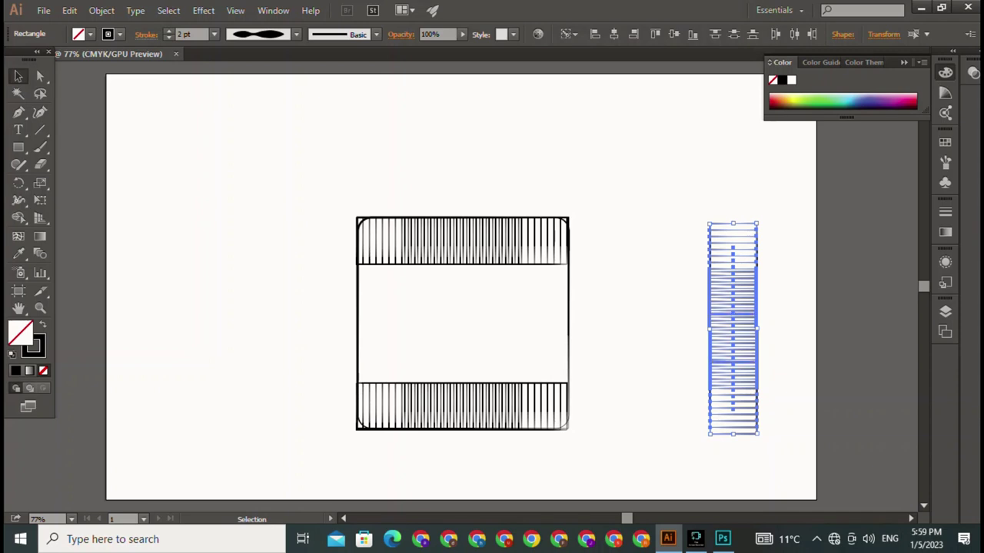
{"action": "key", "text": "ctrl+shift+a"}
Place the upright stripe column along both the frame's left and right edges
{"action": "left_click_drag", "start_coordinate": [805, 201], "coordinate": [704, 338]}
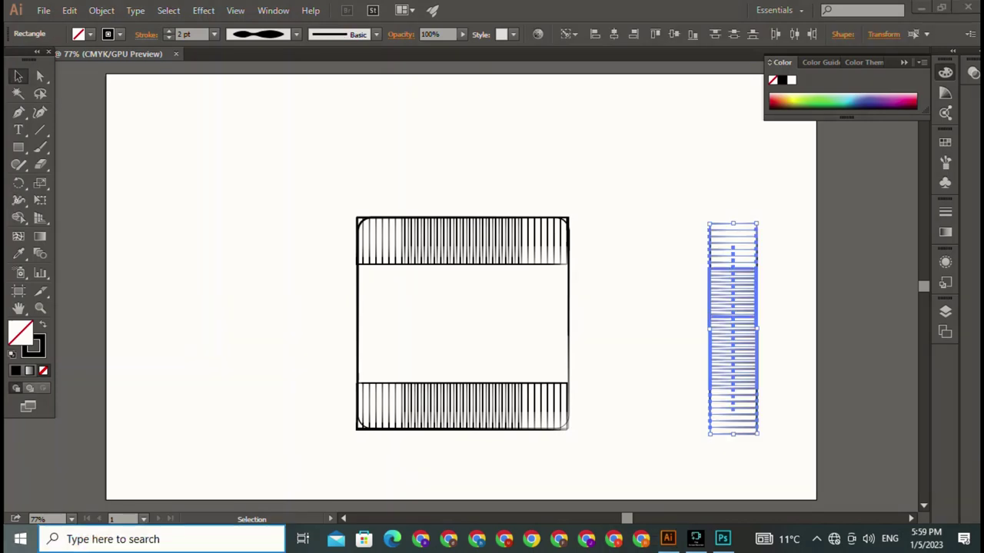
{"action": "key", "text": "ctrl+shift+a"}
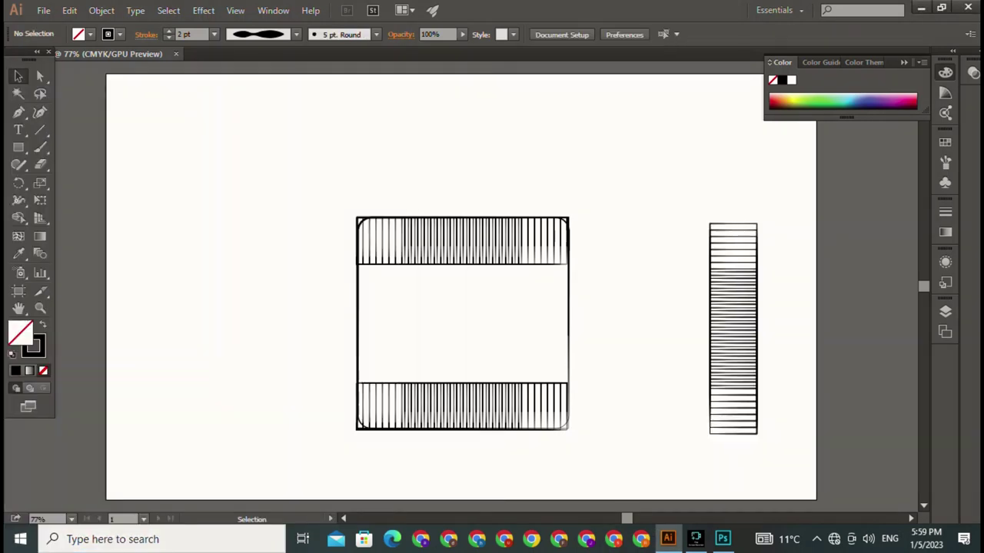
{"action": "mouse_move", "coordinate": [733, 330]}
{"action": "left_mouse_down"}
{"action": "mouse_move", "coordinate": [634, 364]}
{"action": "mouse_move", "coordinate": [630, 305]}
{"action": "mouse_move", "coordinate": [421, 341]}
{"action": "mouse_move", "coordinate": [380, 328]}
{"action": "left_mouse_up"}
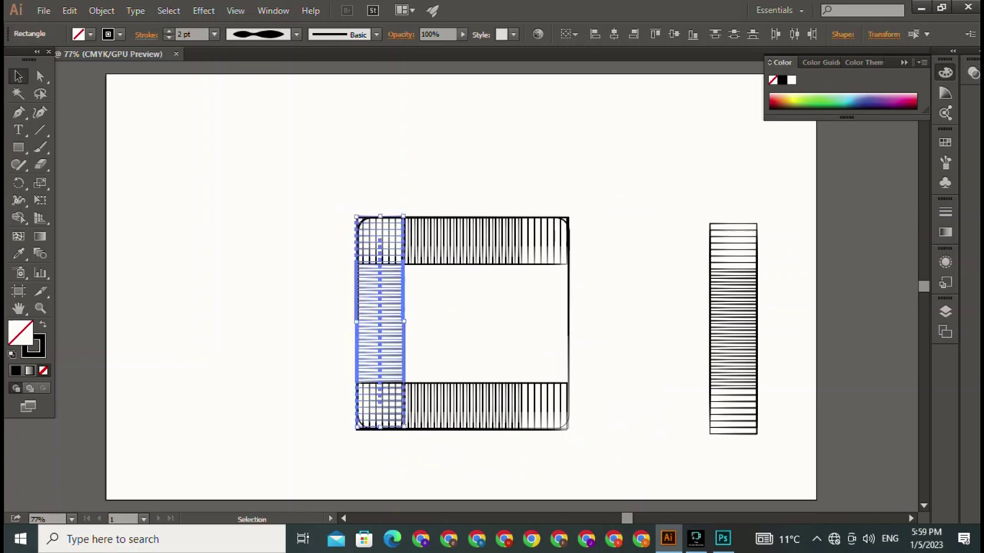
{"action": "left_click", "coordinate": [732, 369]}
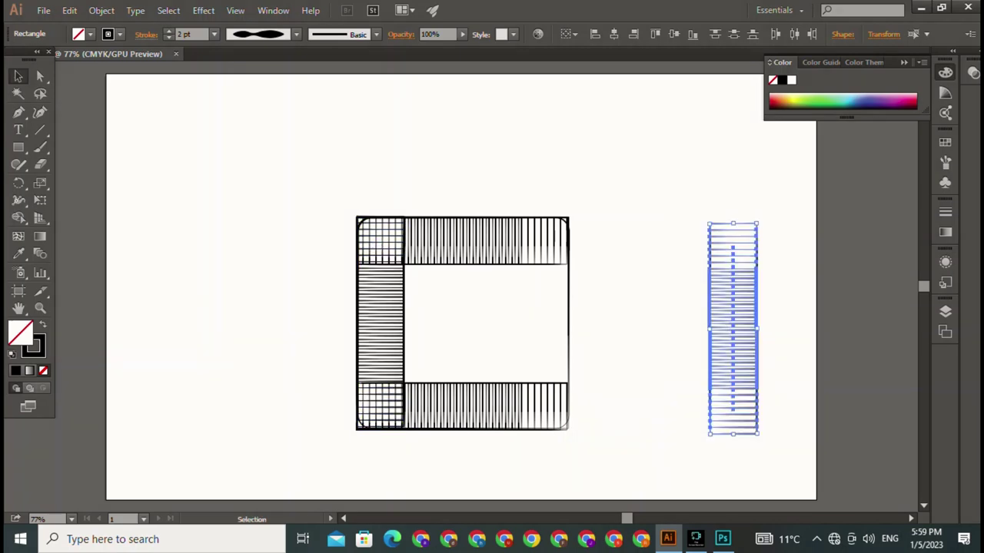
{"action": "mouse_move", "coordinate": [733, 369]}
{"action": "left_mouse_down"}
{"action": "mouse_move", "coordinate": [532, 364]}
{"action": "mouse_move", "coordinate": [545, 363]}
{"action": "left_mouse_up"}
{"action": "key", "text": "ctrl+shift+a"}
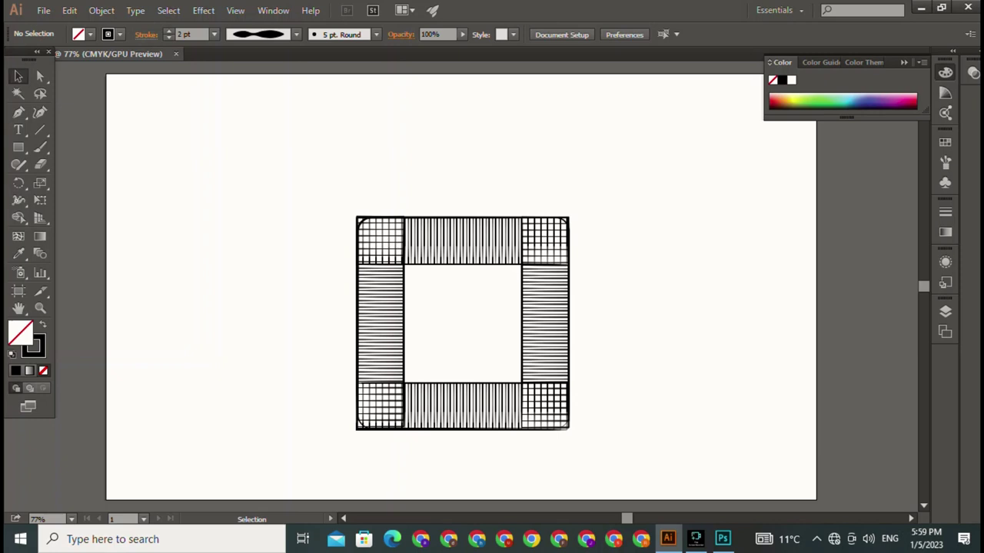
{"action": "left_click_drag", "start_coordinate": [328, 190], "coordinate": [422, 265]}
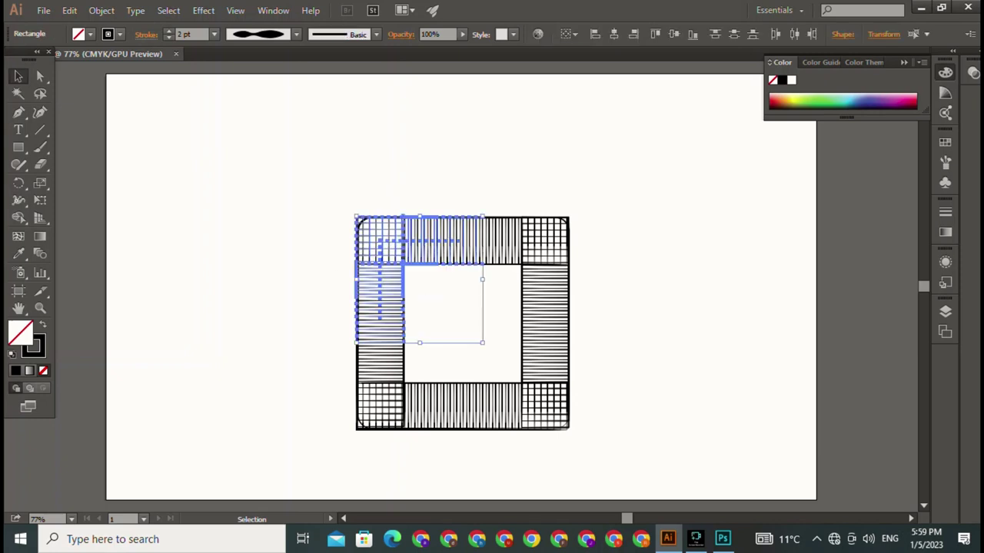
{"action": "key", "text": "a"}
{"action": "key", "text": "ctrl+shift+a"}
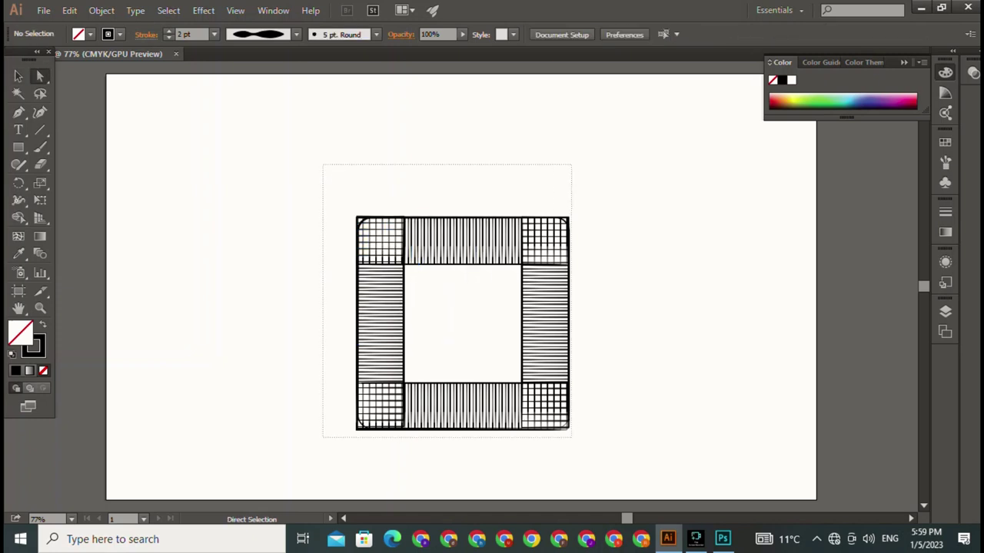
{"action": "left_click_drag", "start_coordinate": [323, 164], "coordinate": [591, 449]}
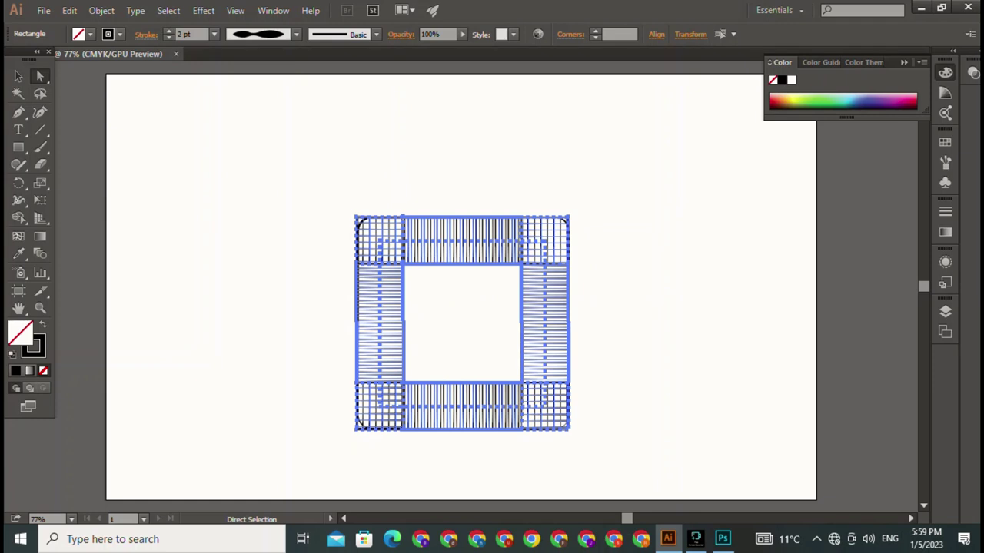
{"action": "key", "text": "ctrl+shift+a"}
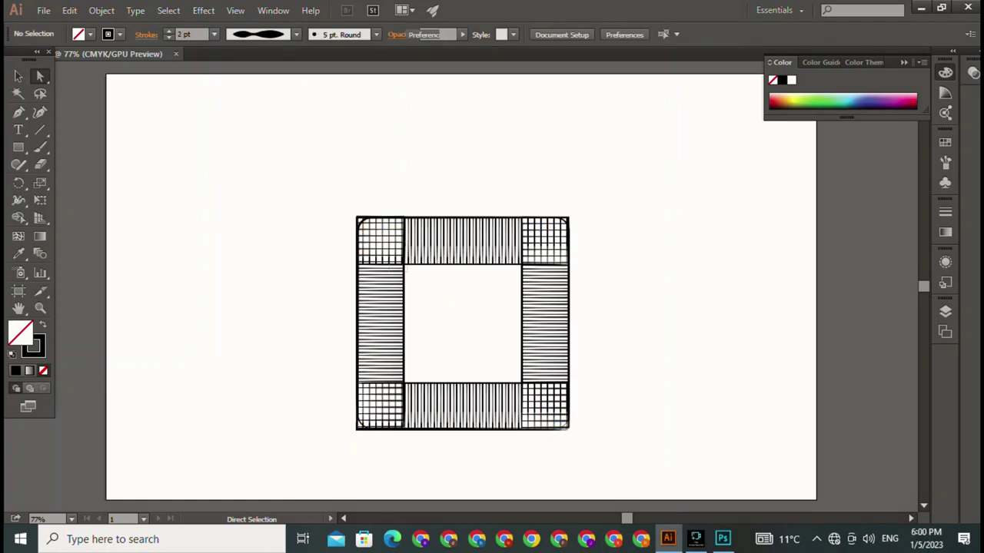
{"action": "left_click", "coordinate": [404, 265]}
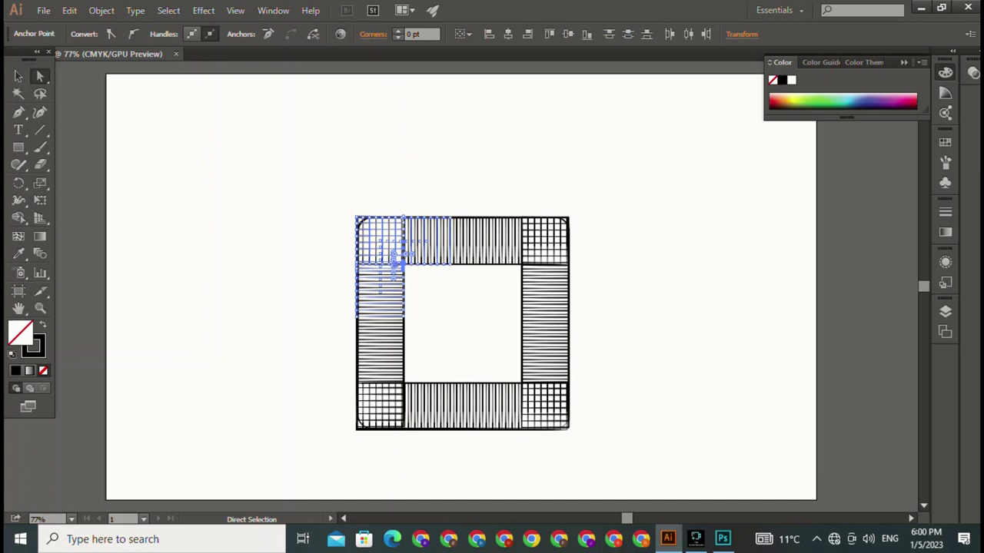
{"action": "left_click", "coordinate": [404, 264]}
{"action": "key", "text": "ctrl+shift+a"}
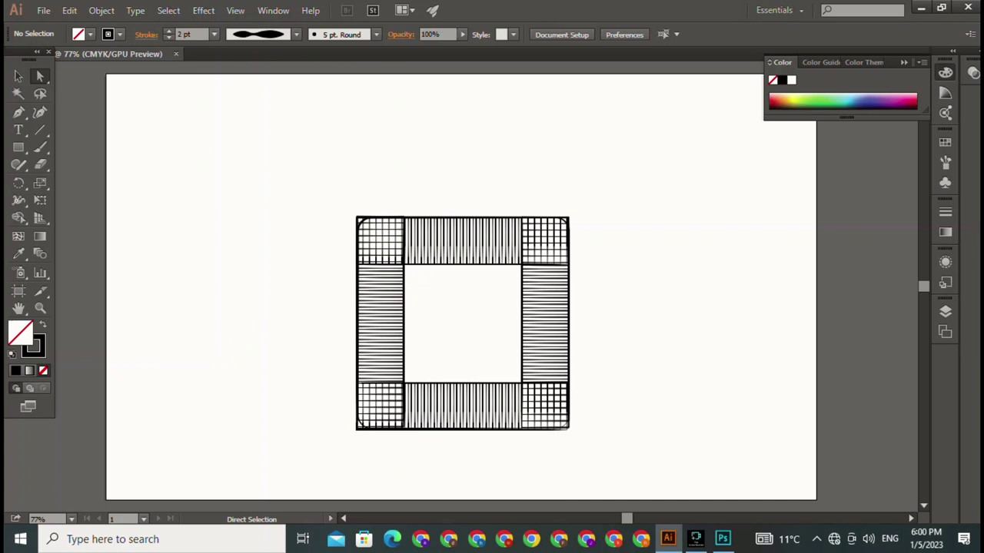
{"action": "key", "text": "v"}
{"action": "left_click_drag", "start_coordinate": [356, 215], "coordinate": [452, 315]}
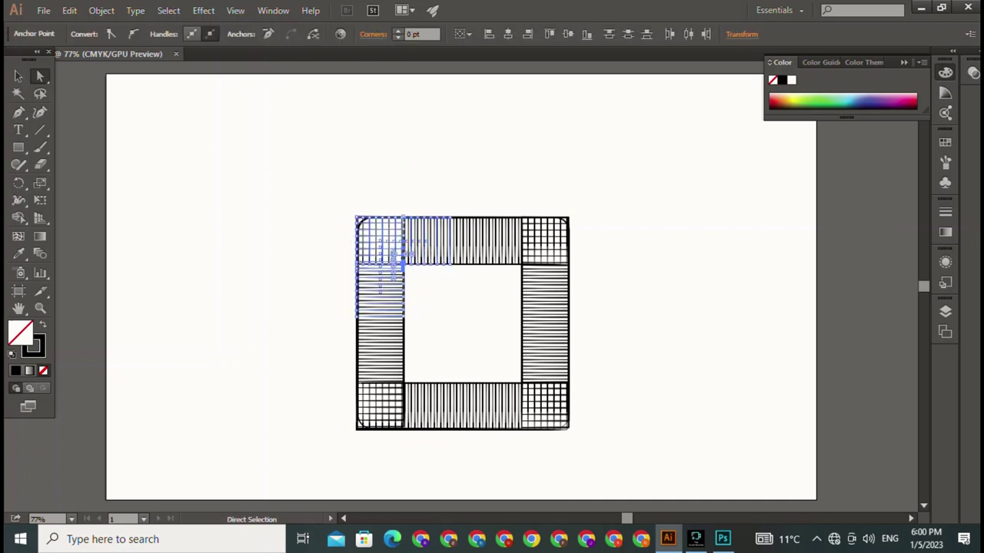
{"action": "key", "text": "v"}
{"action": "key", "text": "ctrl+shift+a"}
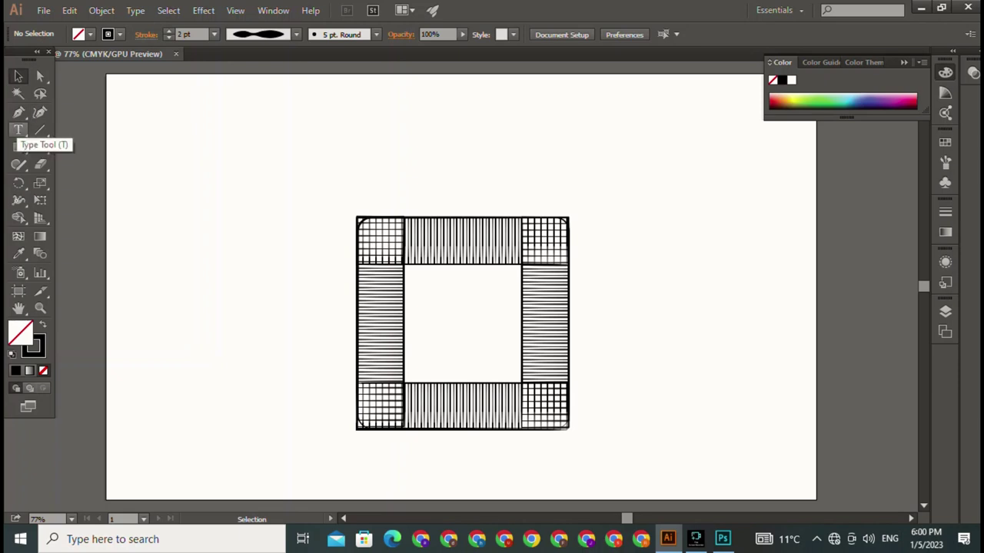
Shrink the hatched frame to about 60% and move it right of the rounded square
{"action": "left_click_drag", "start_coordinate": [307, 183], "coordinate": [638, 466]}
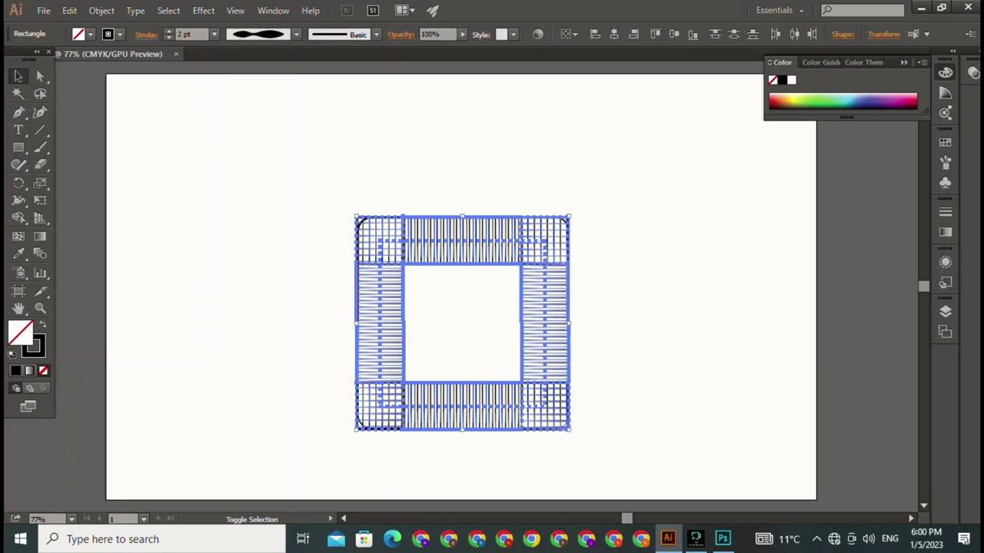
{"action": "left_click_drag", "start_coordinate": [569, 218], "coordinate": [490, 297]}
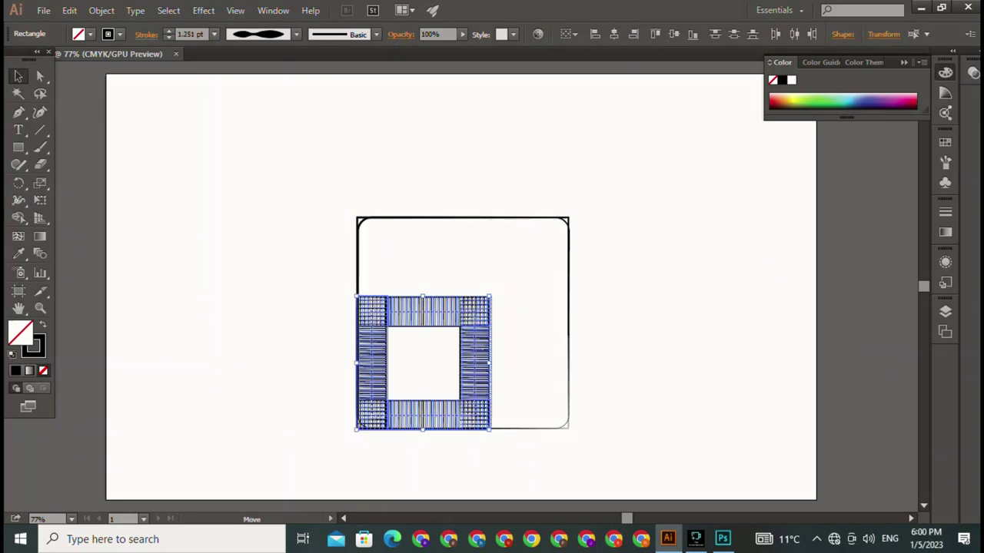
{"action": "left_click_drag", "start_coordinate": [422, 311], "coordinate": [681, 211]}
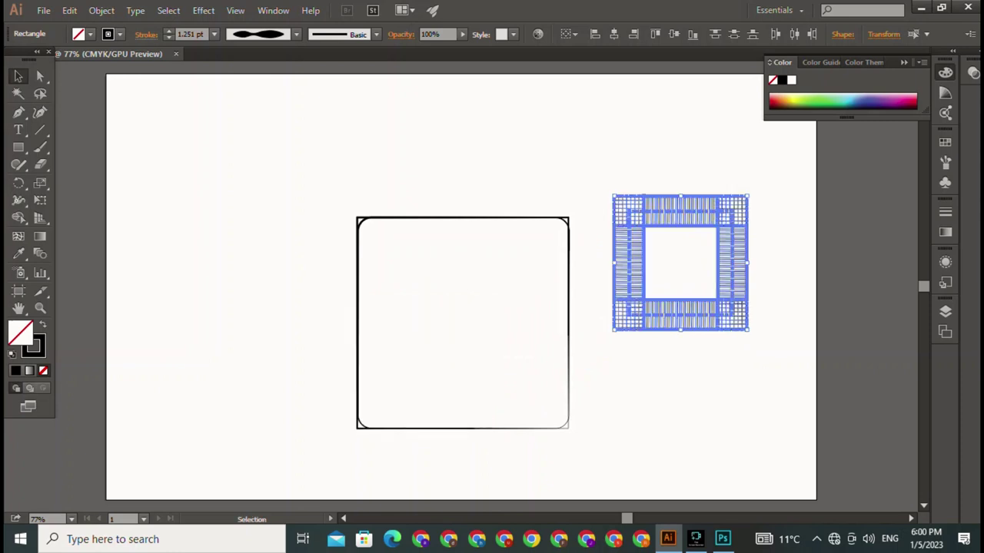
{"action": "key", "text": "ctrl+shift+a"}
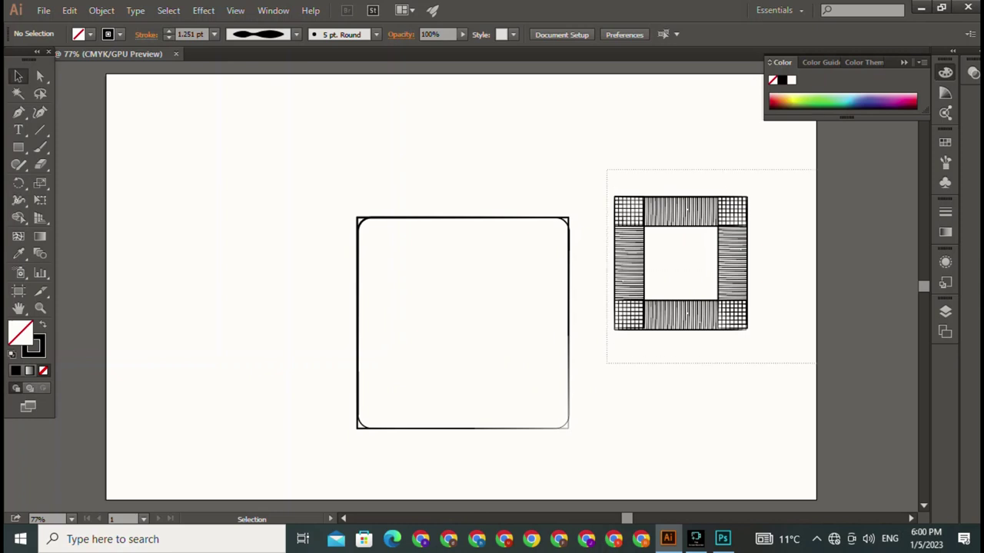
Keep only the top-left corner tile of the hatched frame, deleting the other tiles
{"action": "left_click", "coordinate": [680, 211]}
{"action": "key", "text": "a"}
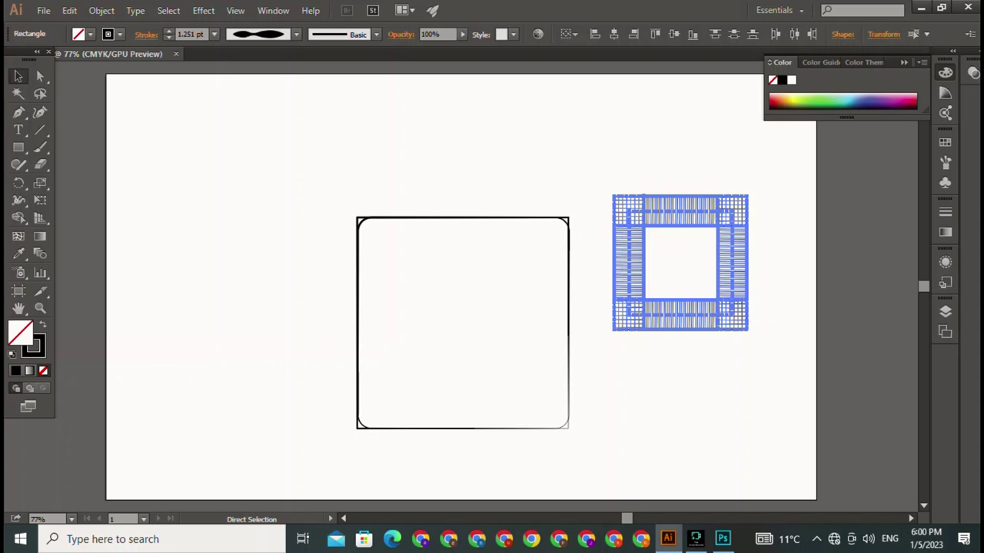
{"action": "key", "text": "v"}
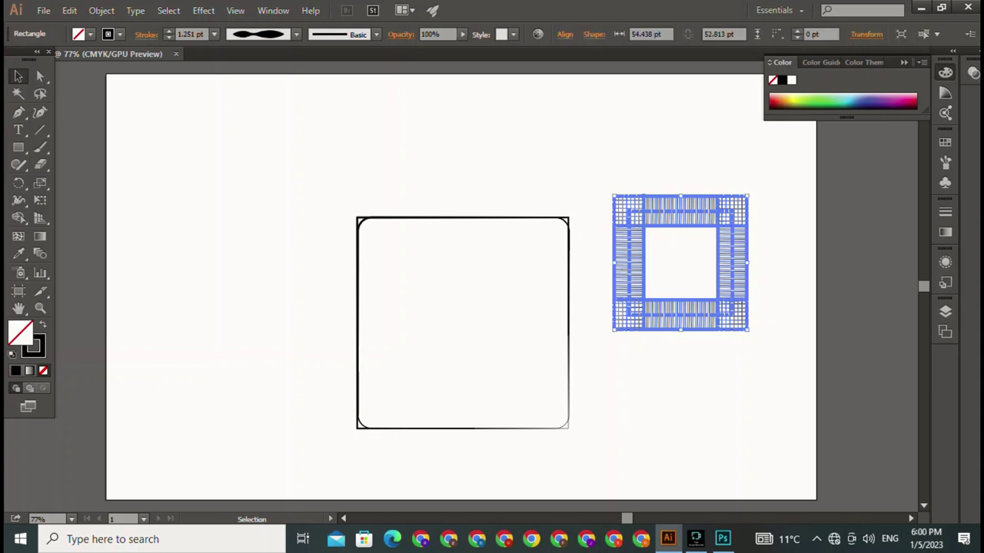
{"action": "left_click", "coordinate": [680, 211], "text": "shift"}
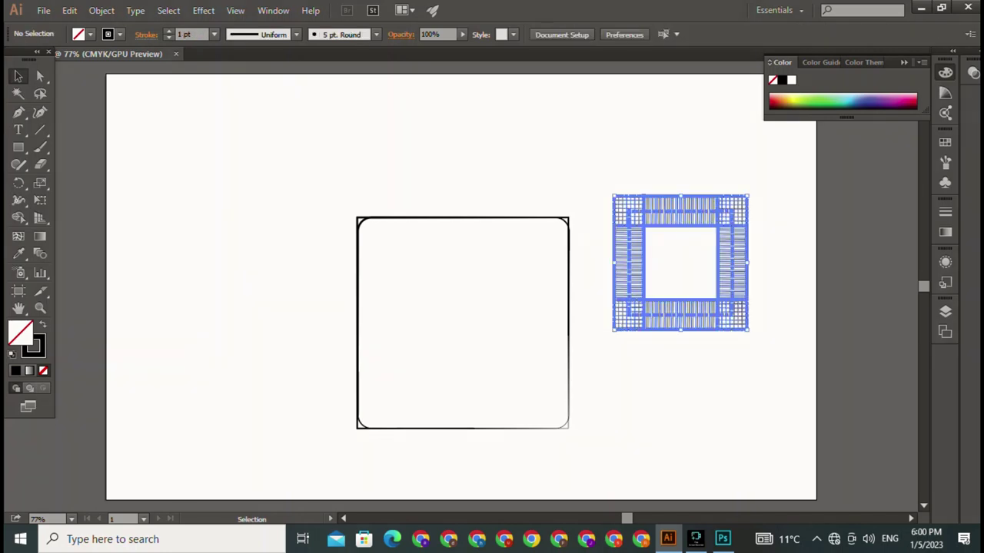
{"action": "left_click", "coordinate": [626, 209]}
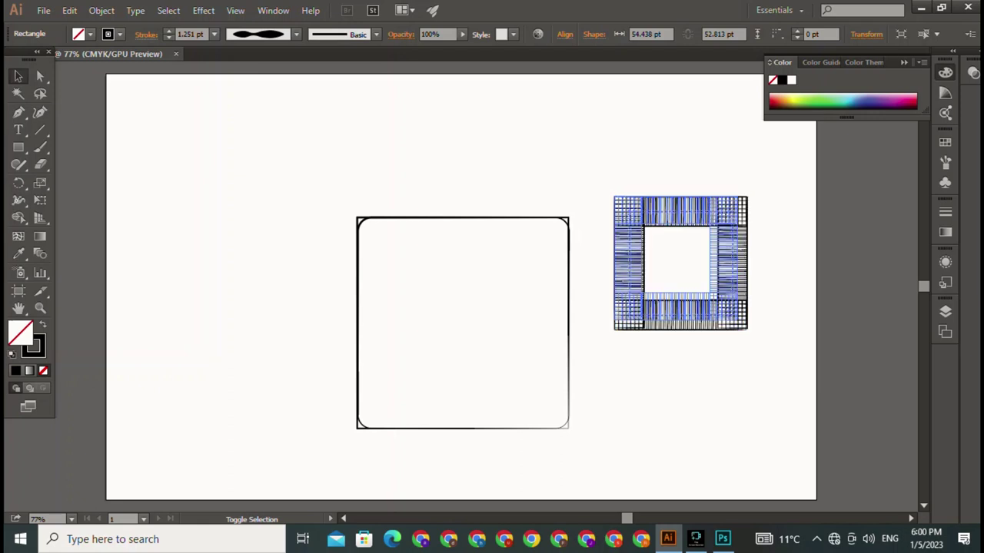
{"action": "key", "text": "Delete"}
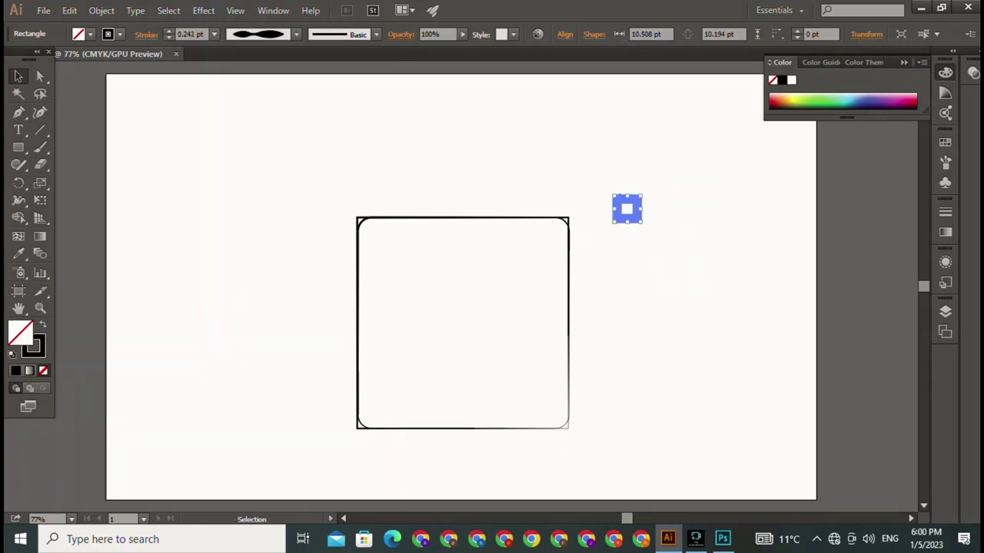
{"action": "key", "text": "ctrl+shift+a"}
Move the corner tile slightly lower and duplicate it directly below
{"action": "left_click", "coordinate": [627, 209]}
{"action": "left_click_drag", "start_coordinate": [627, 209], "coordinate": [628, 239]}
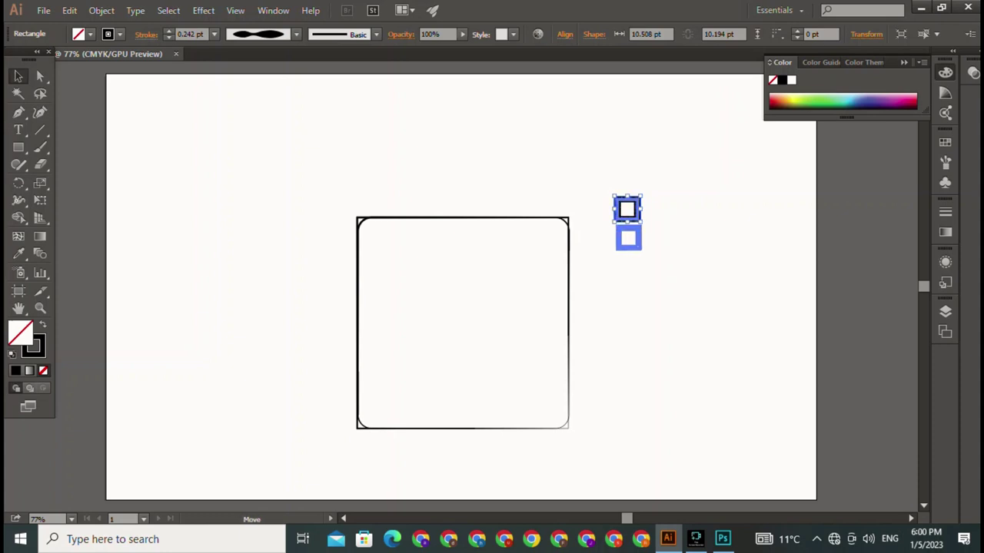
{"action": "left_click_drag", "start_coordinate": [628, 239], "coordinate": [628, 238]}
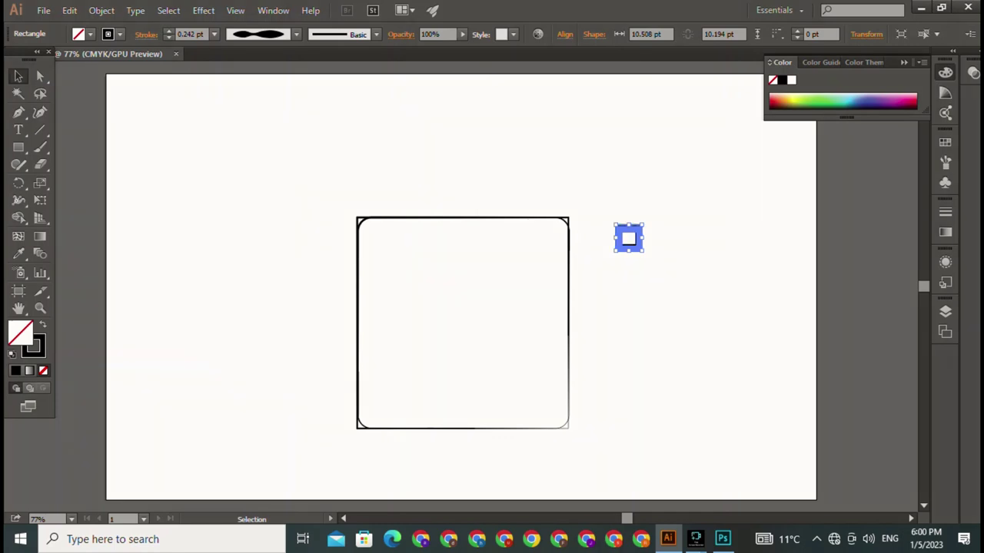
{"action": "left_click_drag", "start_coordinate": [628, 239], "coordinate": [628, 262]}
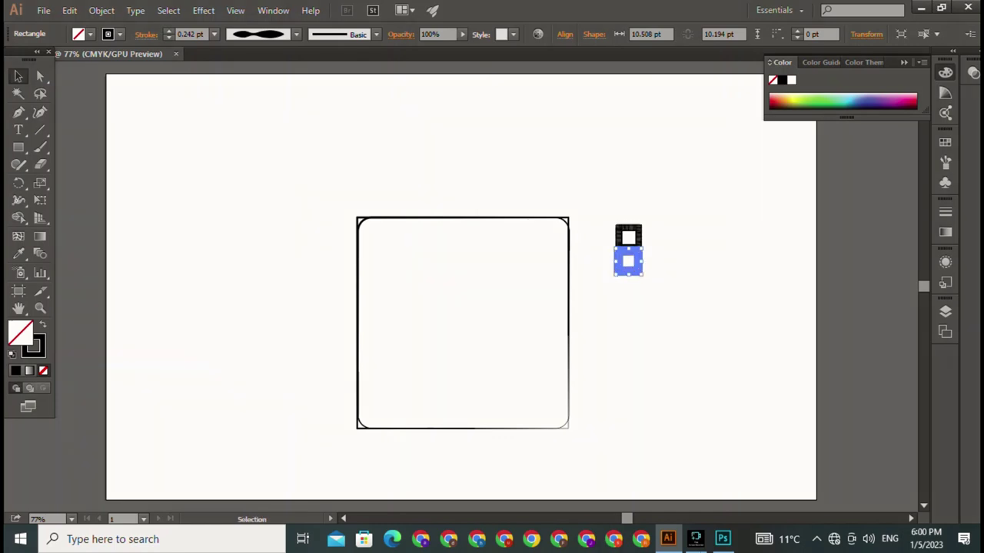
{"action": "key", "text": "a"}
Repeat the copy twice to build a column of hatched tiles, then enlarge the column
{"action": "key", "text": "ctrl+d"}
{"action": "key", "text": "ctrl+d"}
{"action": "key", "text": "ctrl+d"}
{"action": "key", "text": "ctrl+d"}
{"action": "key", "text": "ctrl+d"}
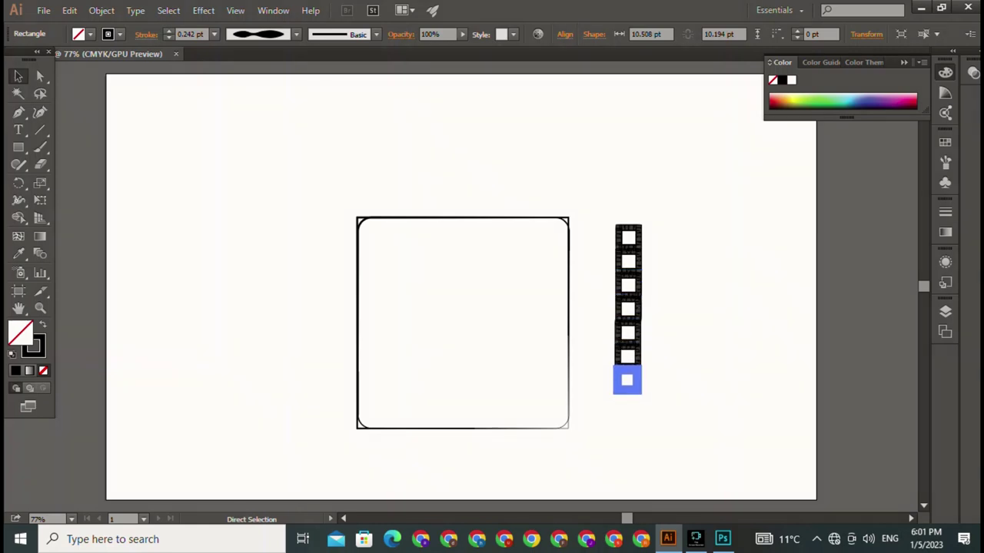
{"action": "key", "text": "ctrl+d"}
{"action": "key", "text": "v"}
{"action": "key", "text": "ctrl+shift+a"}
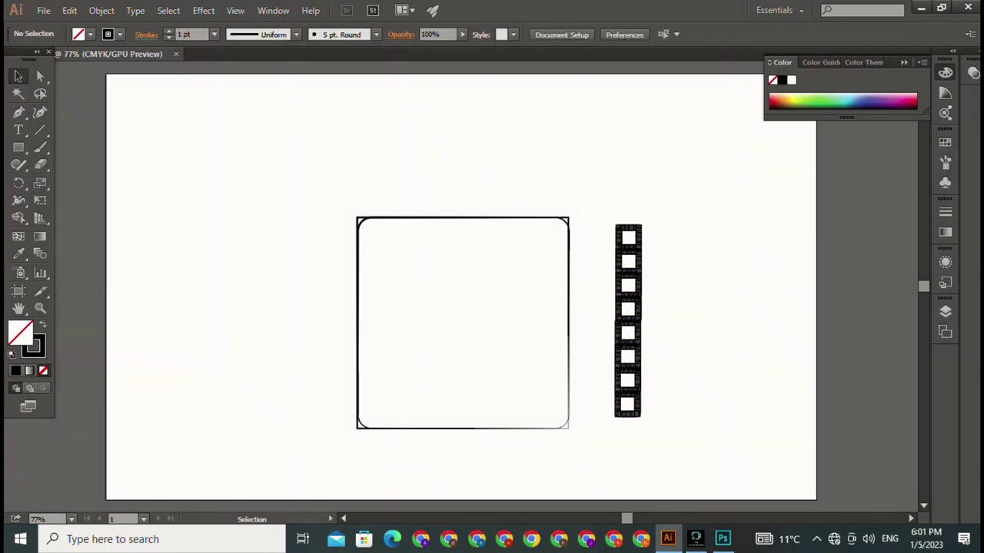
{"action": "left_click_drag", "start_coordinate": [592, 203], "coordinate": [684, 444]}
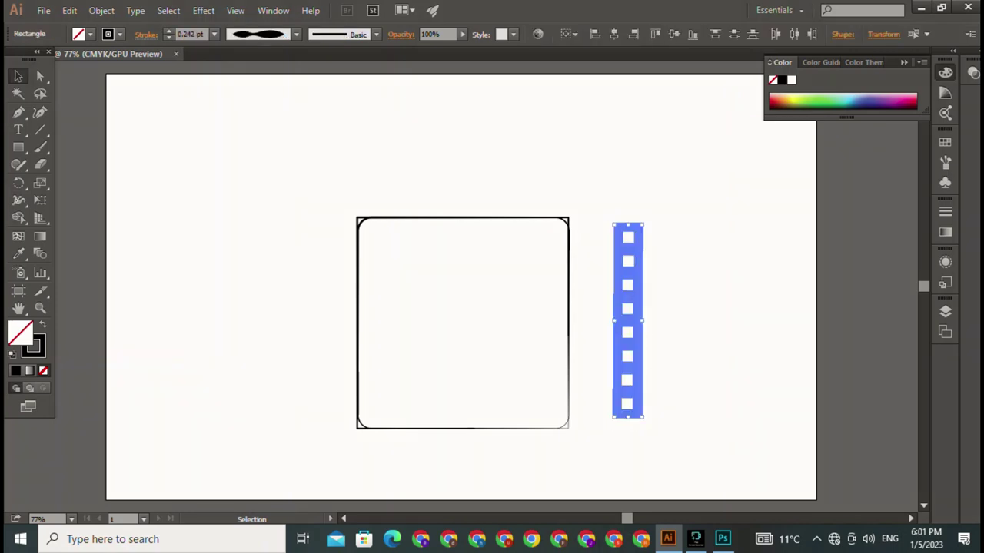
{"action": "key", "text": "ctrl+h"}
{"action": "key", "text": "ctrl+alt+b"}
{"action": "key", "text": "ctrl+shift+a"}
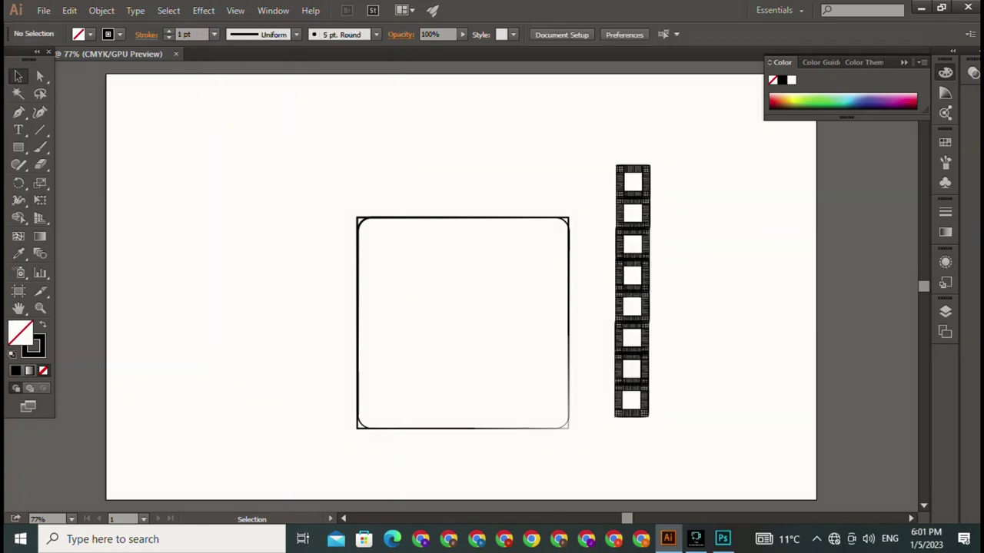
Pull one tile out of the column and delete the extra upper tiles
{"action": "left_click_drag", "start_coordinate": [632, 275], "coordinate": [682, 281]}
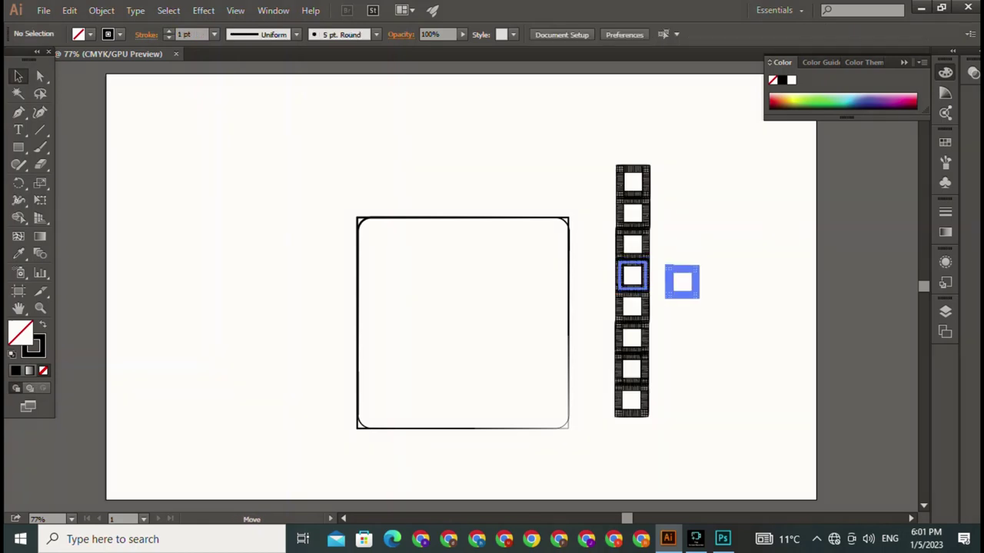
{"action": "key", "text": "ctrl+shift+a"}
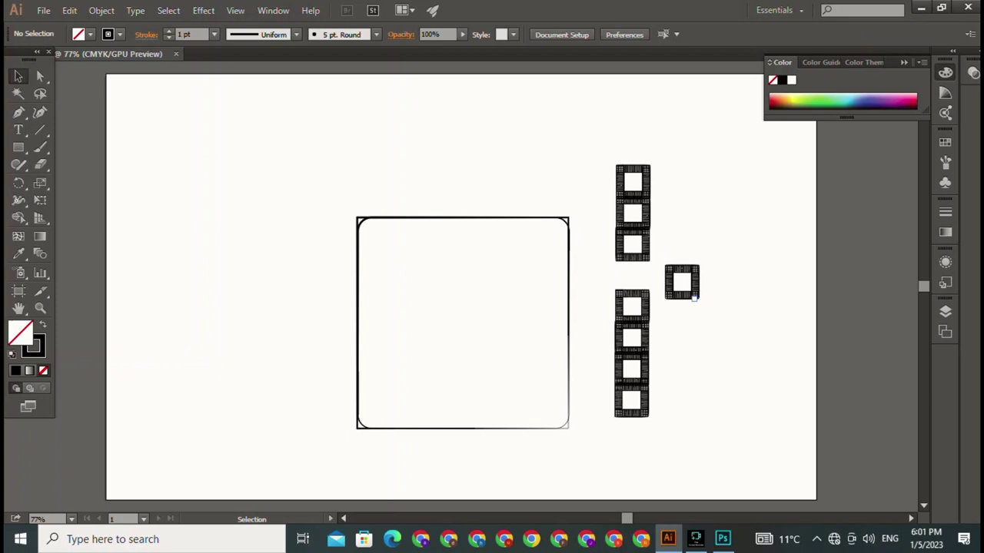
{"action": "left_click", "coordinate": [694, 297]}
{"action": "key", "text": "ctrl+shift+a"}
{"action": "left_click_drag", "start_coordinate": [620, 131], "coordinate": [704, 304]}
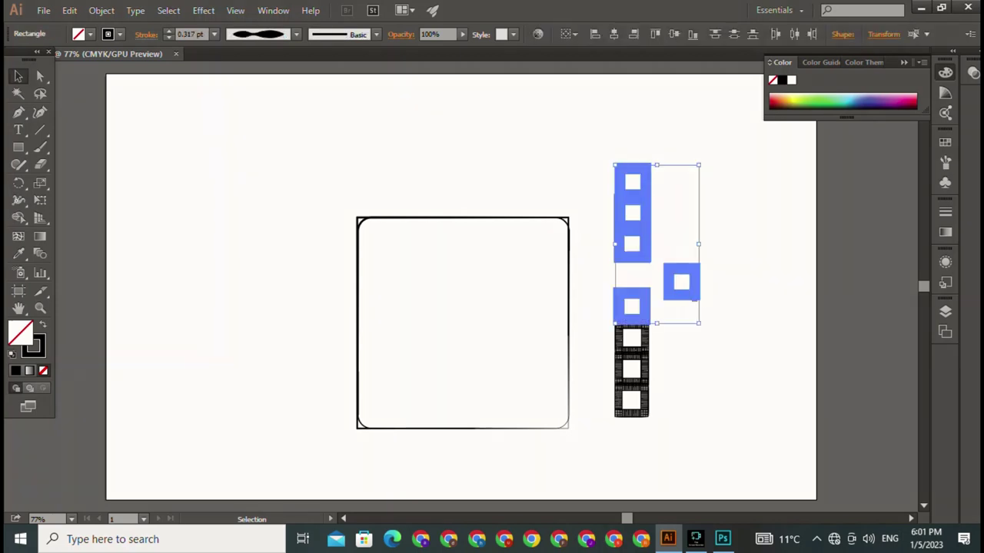
{"action": "key", "text": "Delete"}
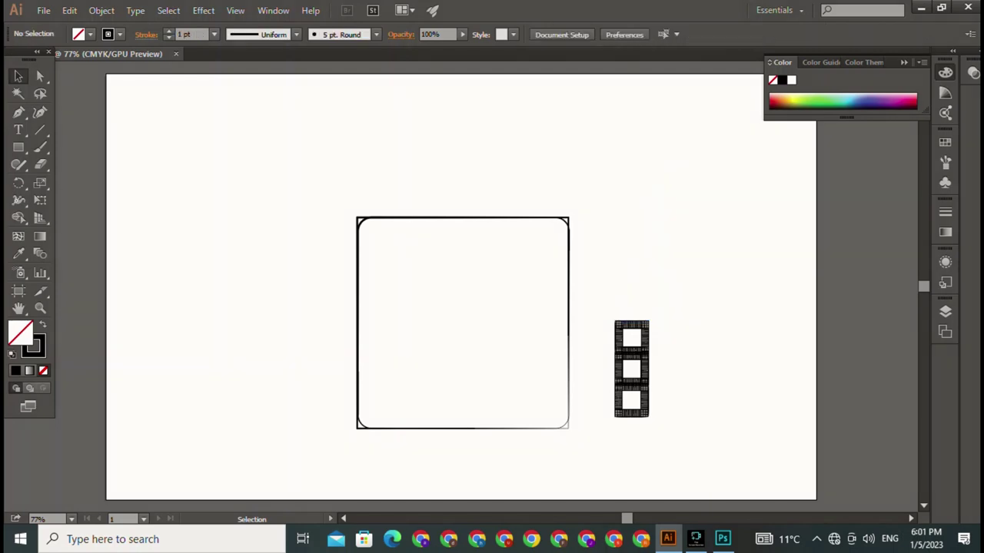
{"action": "key", "text": "Delete"}
{"action": "mouse_move", "coordinate": [640, 289]}
{"action": "left_mouse_down"}
{"action": "mouse_move", "coordinate": [645, 369]}
{"action": "mouse_move", "coordinate": [615, 423]}
{"action": "left_mouse_up"}
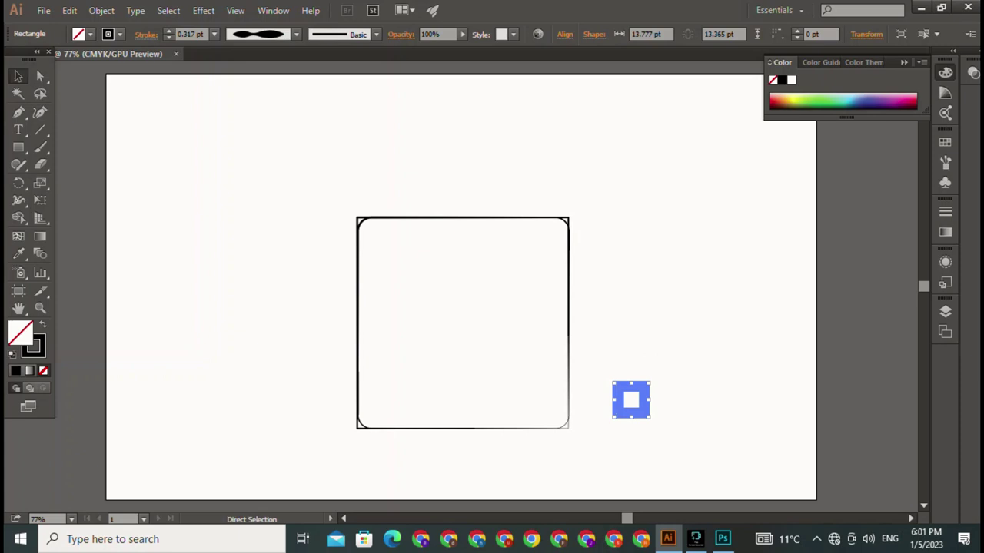
Move the hatched tile frame onto the rounded square, leaving the larger copy out of the selection
{"action": "key", "text": "ctrl+shift+a"}
{"action": "left_click", "coordinate": [630, 399]}
{"action": "left_click", "coordinate": [631, 400]}
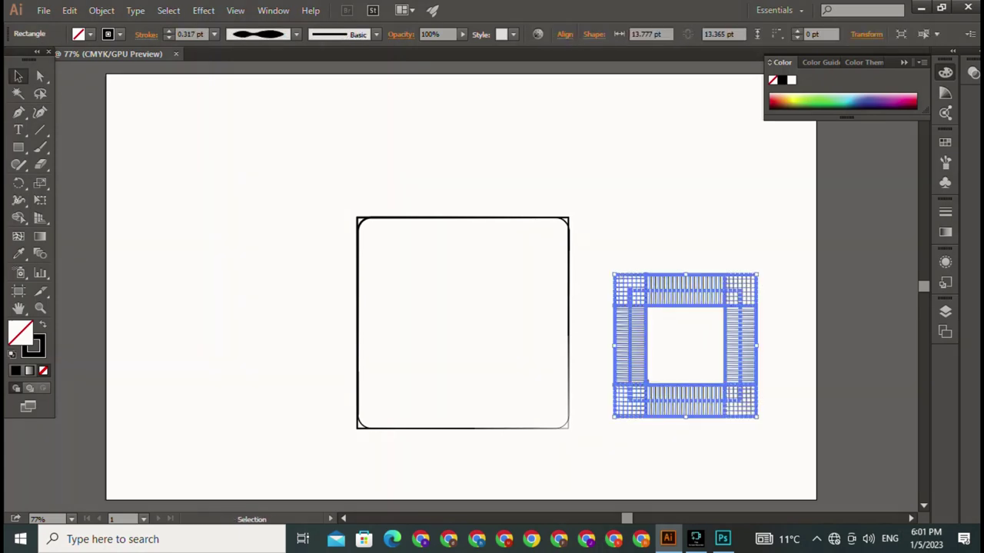
{"action": "left_click_drag", "start_coordinate": [631, 399], "coordinate": [369, 418]}
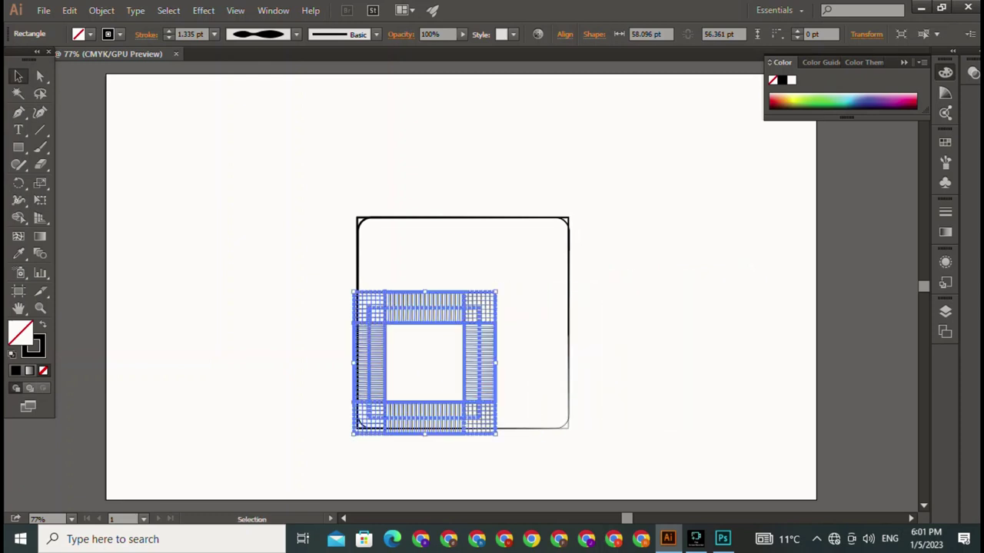
{"action": "left_click", "coordinate": [424, 434], "text": "shift"}
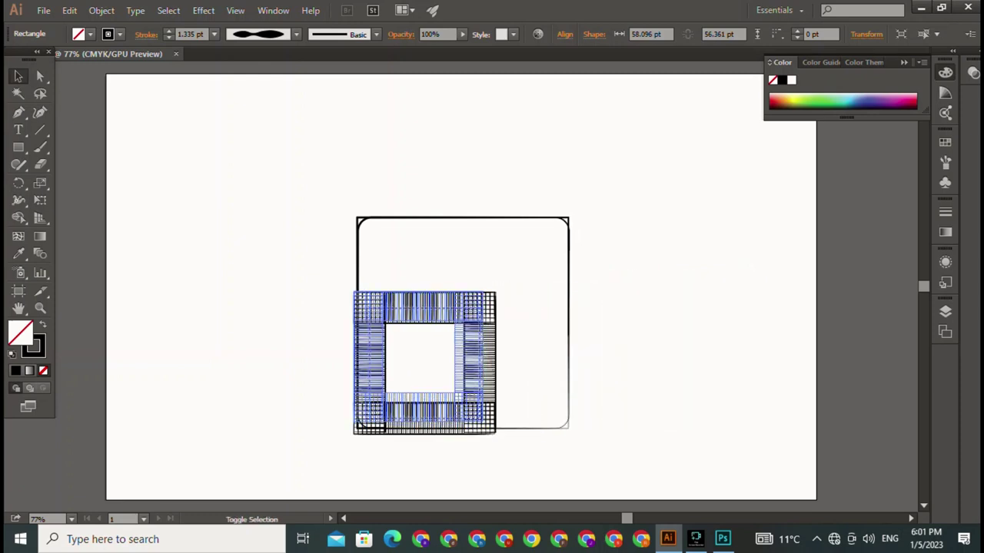
Shrink the hatched frame and snap it flush into the rounded square's bottom-left corner
{"action": "left_click_drag", "start_coordinate": [419, 358], "coordinate": [418, 364]}
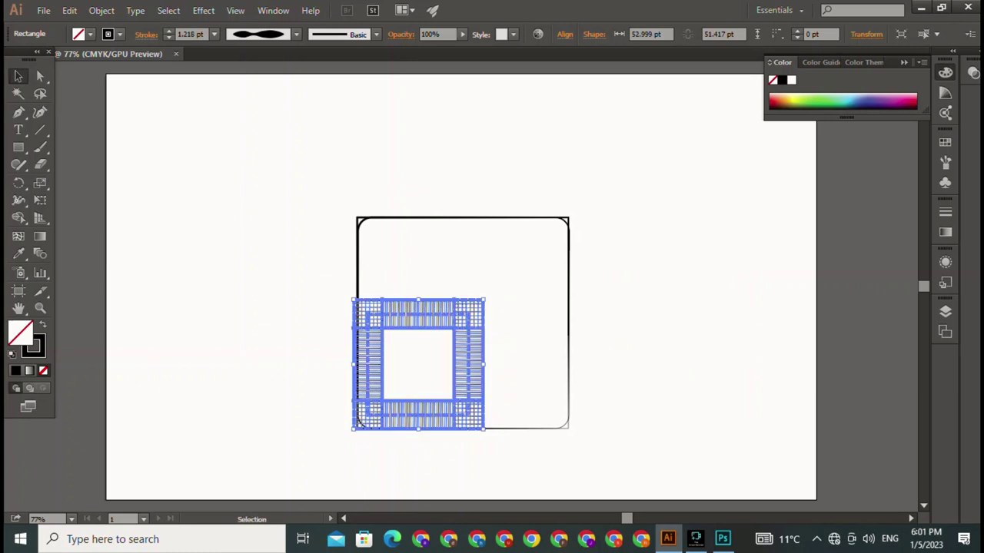
{"action": "key", "text": "ctrl+shift+a"}
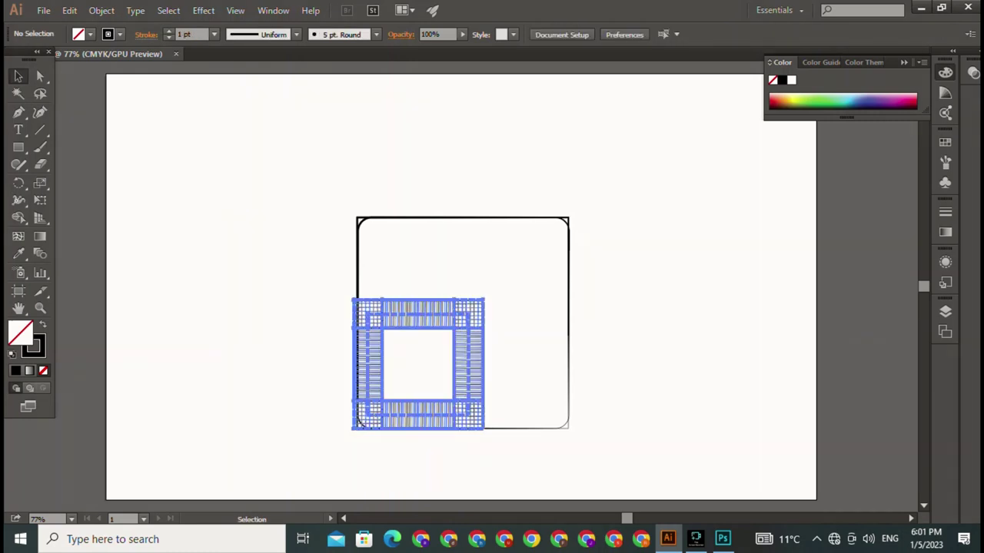
{"action": "left_click", "coordinate": [358, 421]}
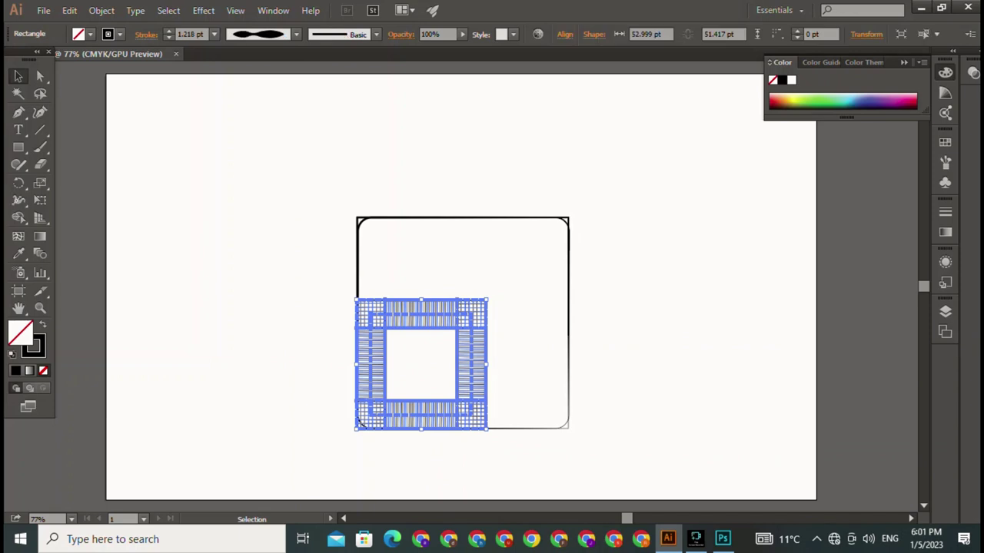
{"action": "key", "text": "ctrl+shift+a"}
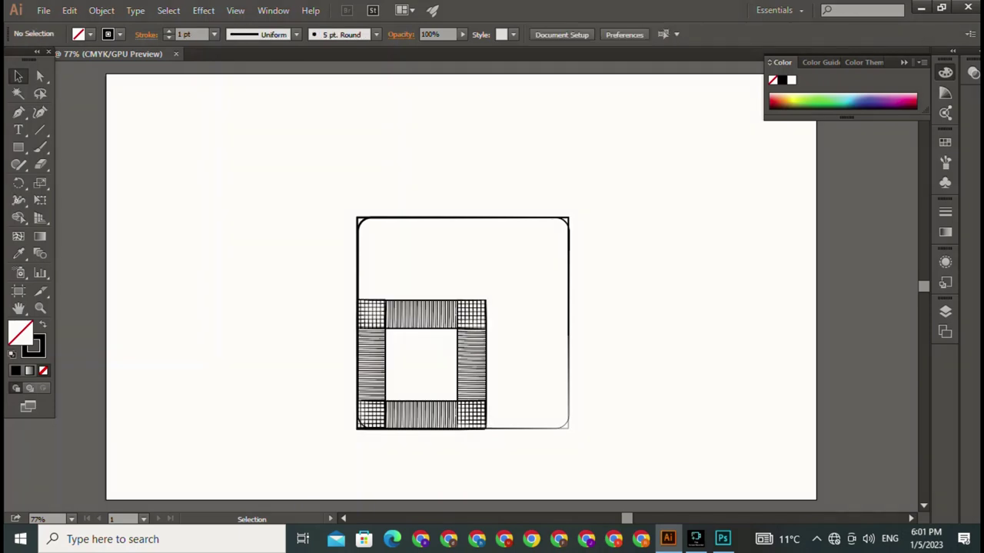
{"action": "left_click_drag", "start_coordinate": [361, 419], "coordinate": [359, 418]}
{"action": "key", "text": "ctrl+shift+a"}
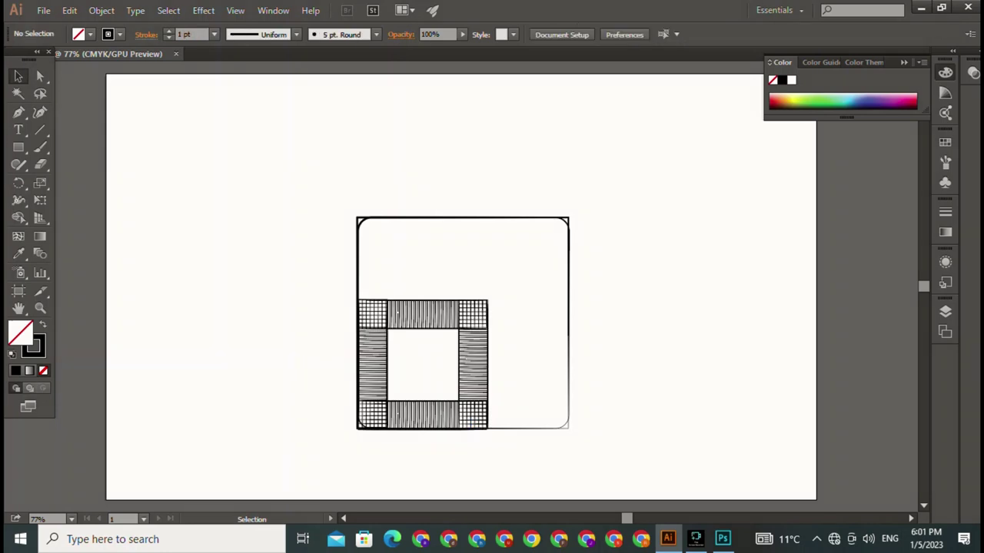
{"action": "left_click", "coordinate": [359, 423]}
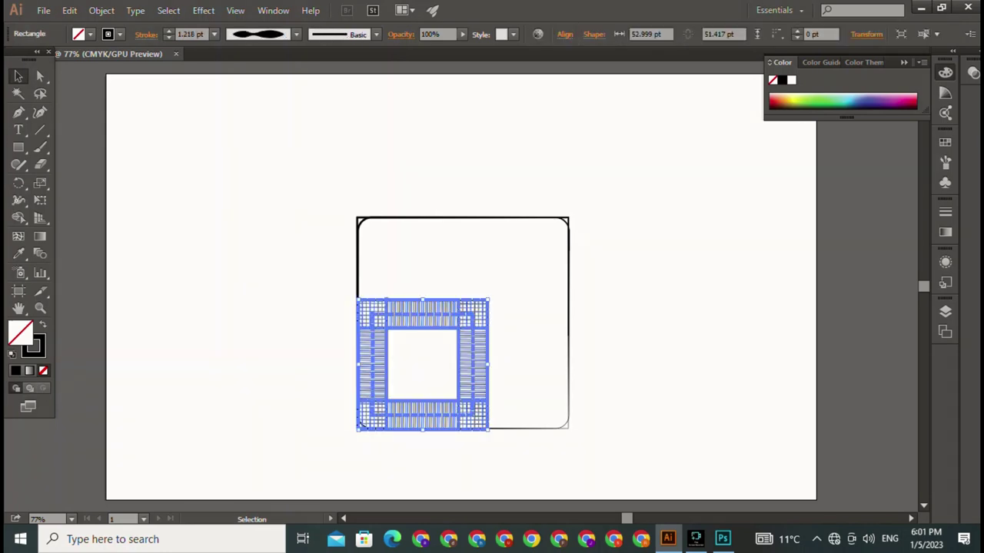
Place hatched frames in both the top-right and bottom-left corners, overlapping at the centre
{"action": "left_click_drag", "start_coordinate": [359, 423], "coordinate": [442, 331]}
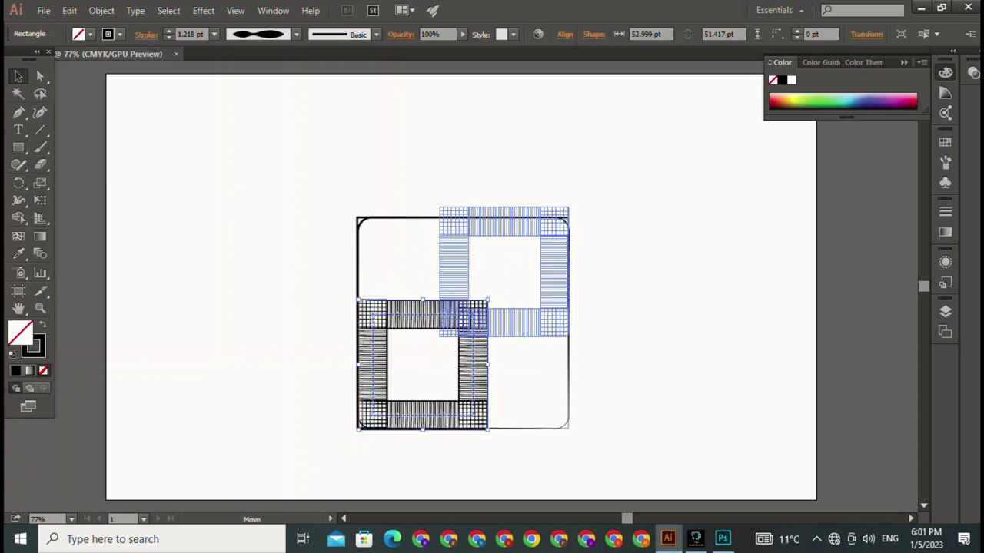
{"action": "key", "text": "super"}
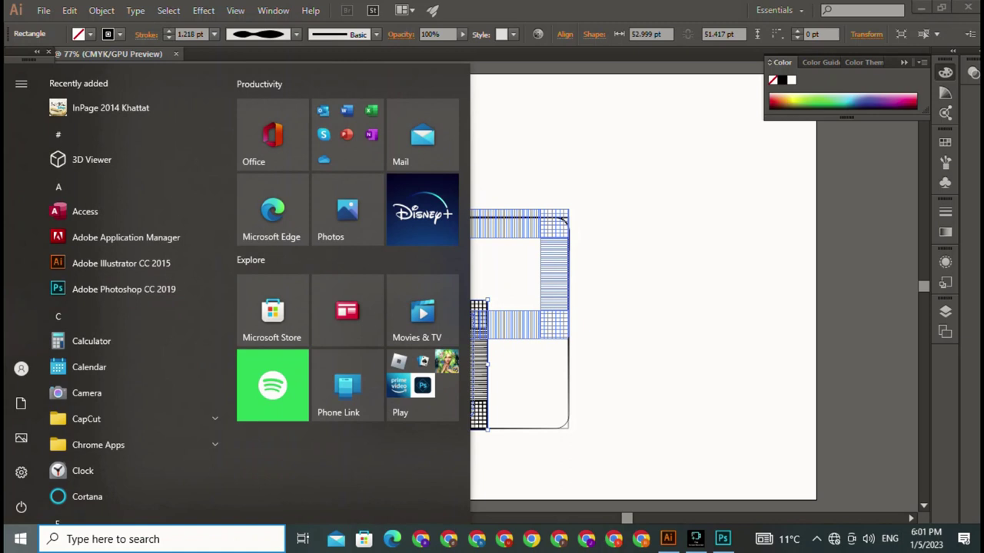
{"action": "key", "text": "Escape"}
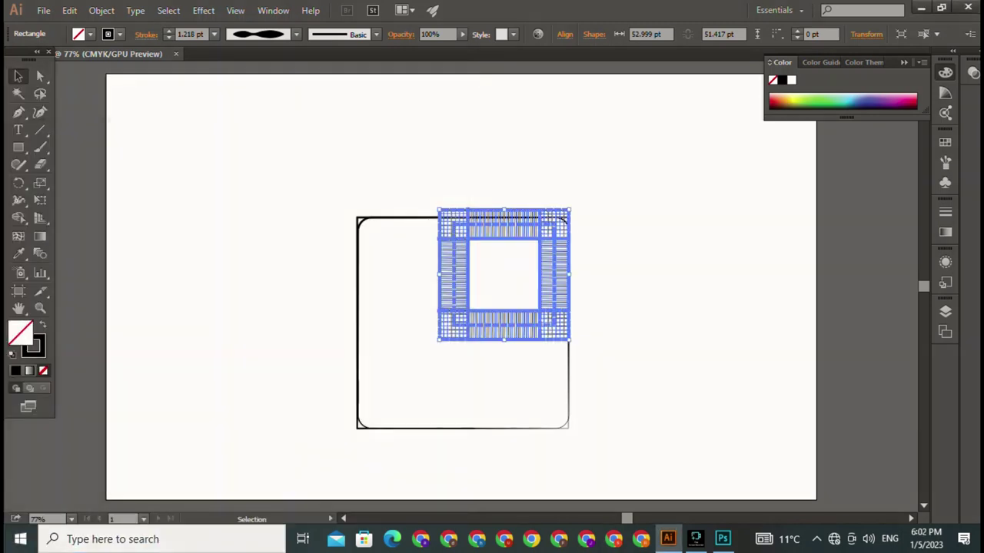
{"action": "left_click_drag", "start_coordinate": [477, 323], "coordinate": [394, 409]}
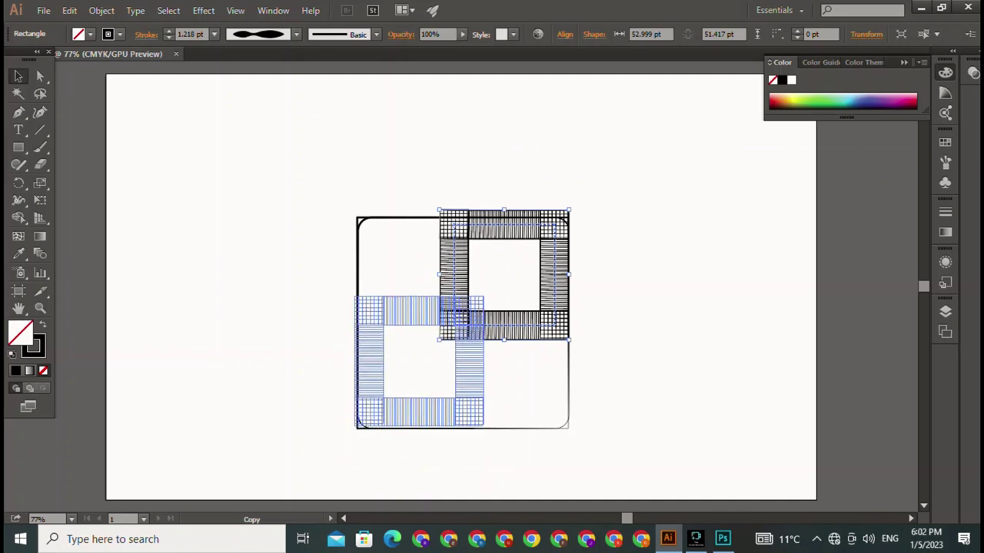
{"action": "left_click_drag", "start_coordinate": [394, 409], "coordinate": [394, 412]}
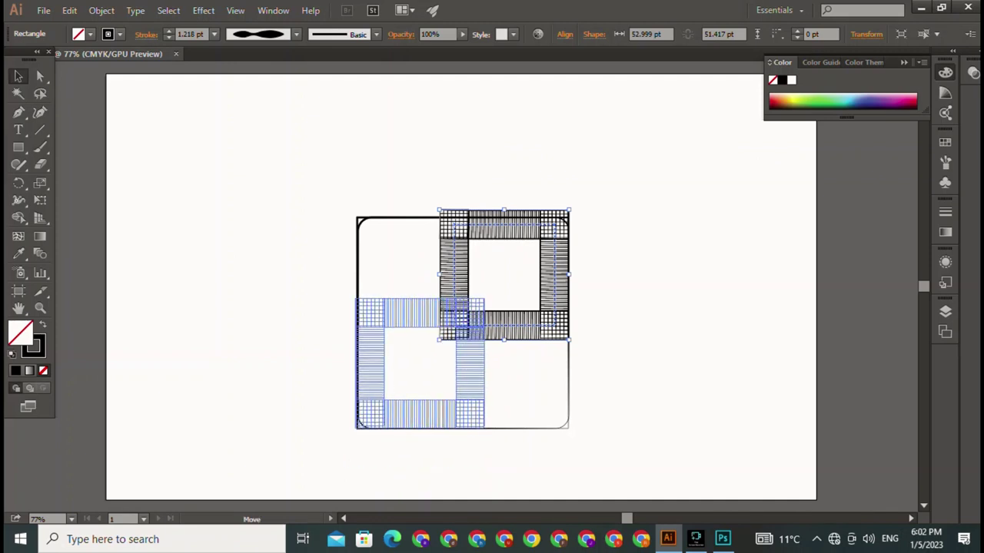
{"action": "mouse_move", "coordinate": [394, 411]}
{"action": "left_mouse_down"}
{"action": "mouse_move", "coordinate": [486, 339]}
{"action": "mouse_move", "coordinate": [478, 329]}
{"action": "left_mouse_up"}
{"action": "key", "text": "ctrl+shift+a"}
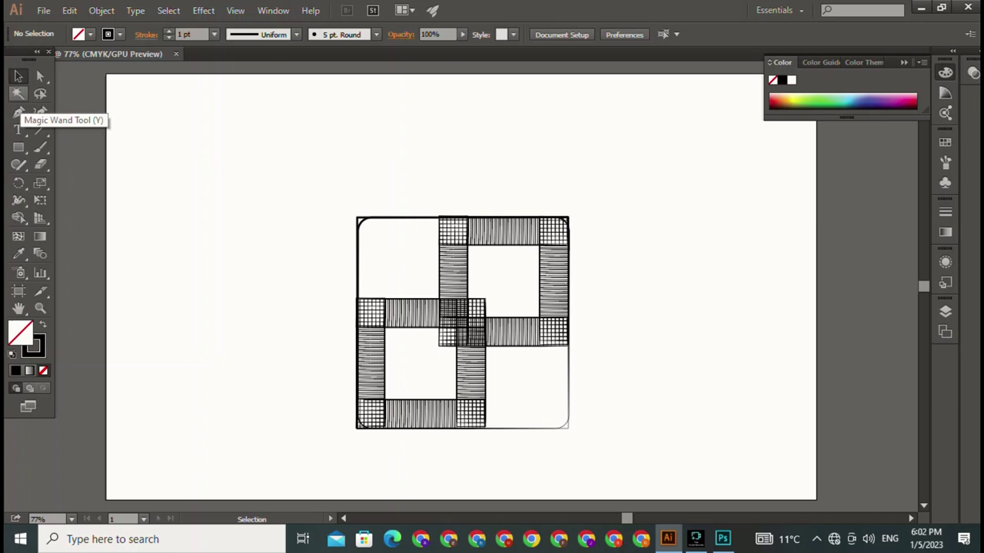
Type ITS in Home Christmas Regular and scale it into the rounded square's top-left area
{"action": "left_click", "coordinate": [18, 130]}
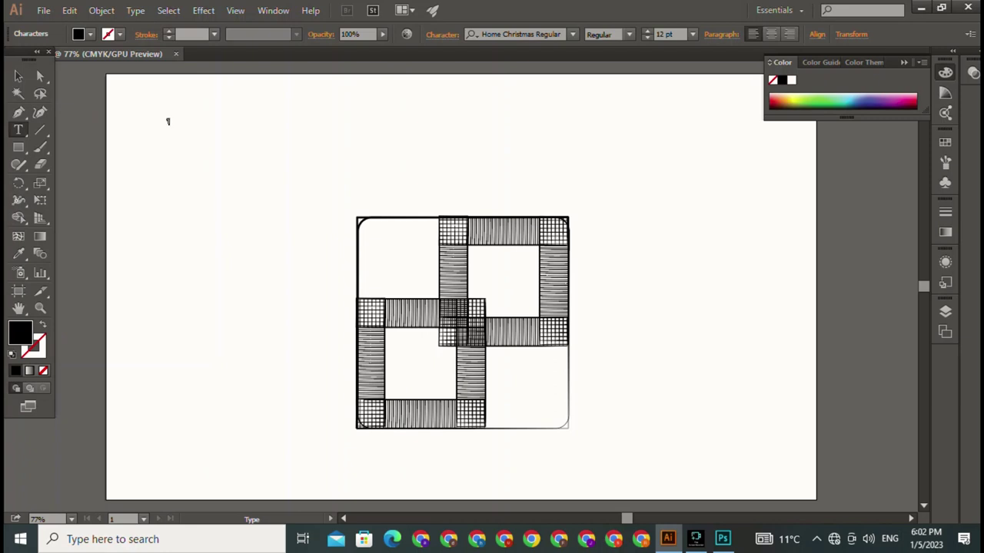
{"action": "type", "text": "H"}
{"action": "key", "text": "Escape"}
{"action": "left_click", "coordinate": [172, 121]}
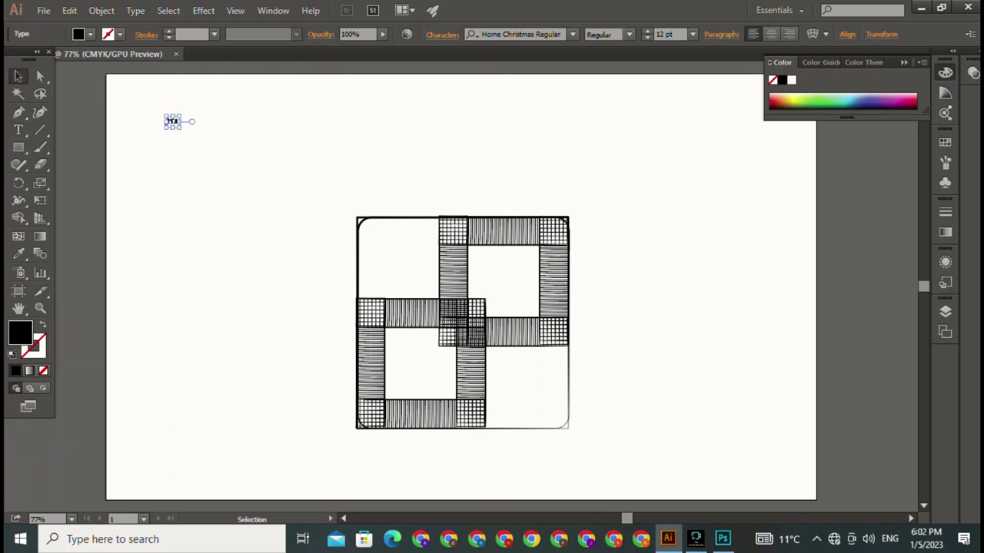
{"action": "mouse_move", "coordinate": [177, 124]}
{"action": "left_mouse_down"}
{"action": "mouse_move", "coordinate": [229, 171]}
{"action": "mouse_move", "coordinate": [339, 240]}
{"action": "left_mouse_up"}
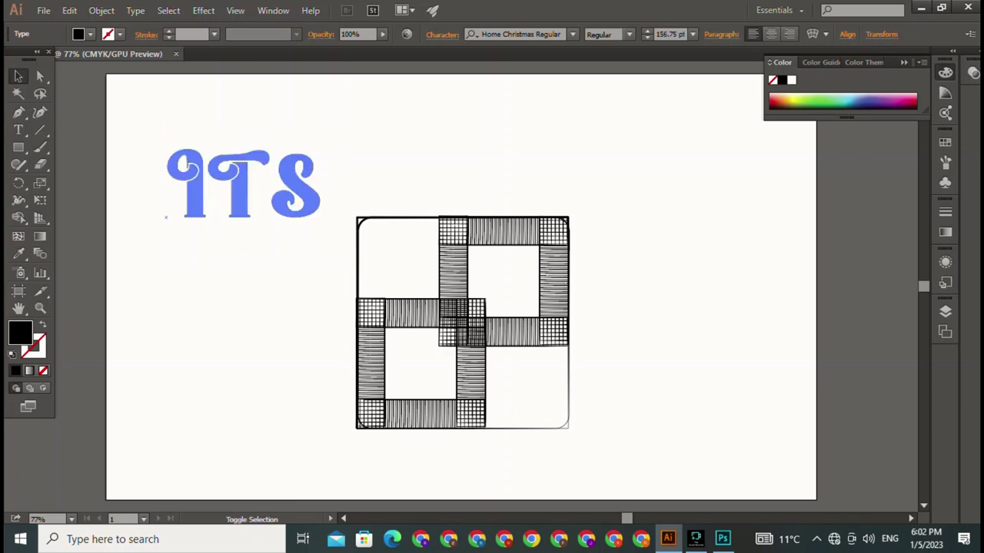
{"action": "left_click_drag", "start_coordinate": [339, 143], "coordinate": [294, 168]}
{"action": "left_click_drag", "start_coordinate": [164, 223], "coordinate": [338, 278]}
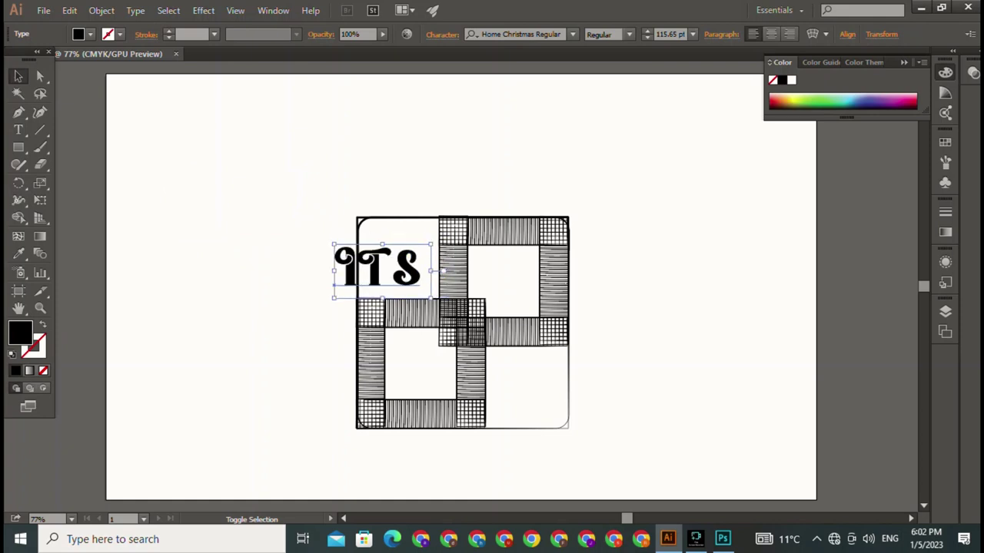
{"action": "mouse_move", "coordinate": [422, 271]}
{"action": "left_mouse_down"}
{"action": "mouse_move", "coordinate": [442, 270]}
{"action": "mouse_move", "coordinate": [435, 254]}
{"action": "mouse_move", "coordinate": [400, 258]}
{"action": "left_mouse_up"}
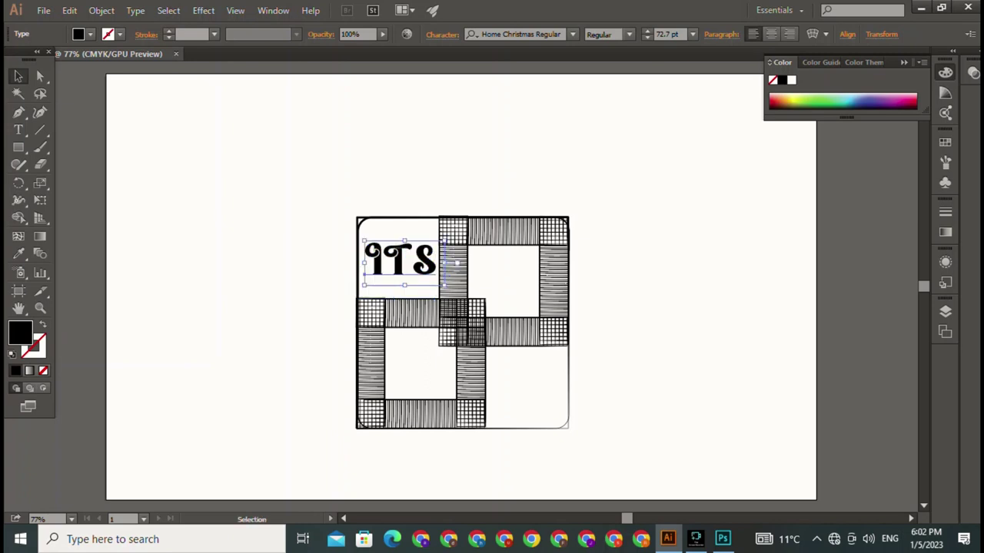
{"action": "key", "text": "ctrl+shift+a"}
{"action": "key", "text": "t"}
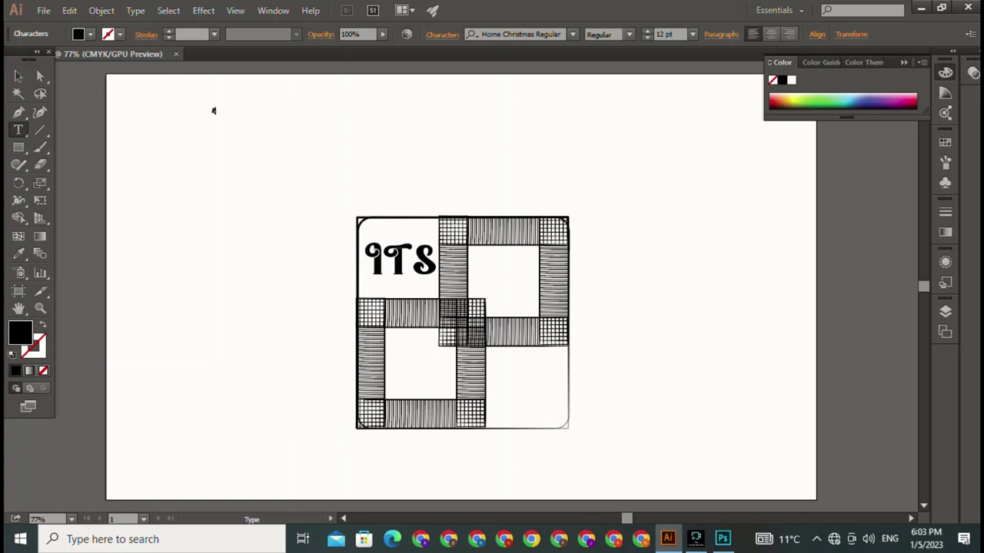
Type the new word, enlarge it, and correct its spelling to SABHI
{"action": "type", "text": "A"}
{"action": "type", "text": "KITA"}
{"action": "left_click", "coordinate": [19, 76]}
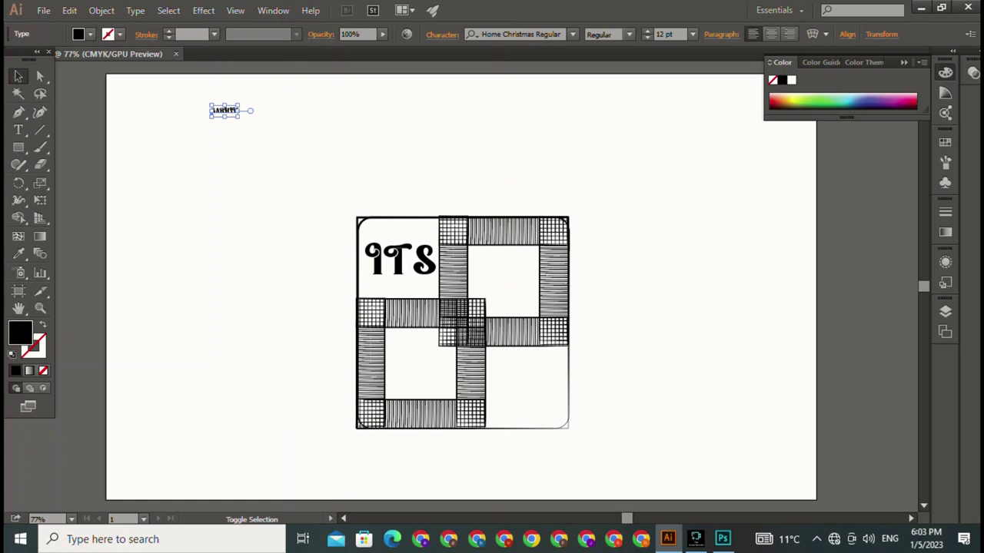
{"action": "left_click_drag", "start_coordinate": [239, 117], "coordinate": [484, 223]}
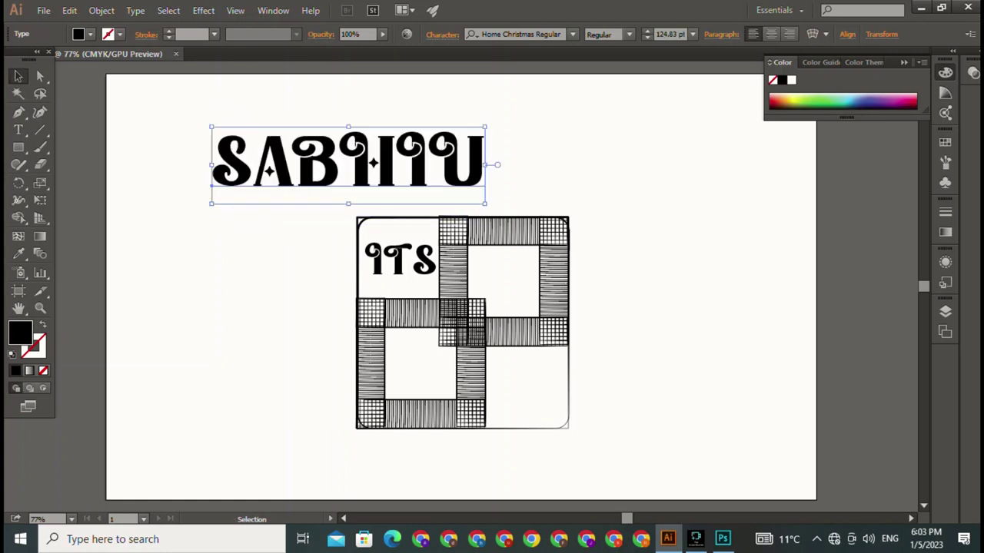
{"action": "key", "text": "ctrl+shift+a"}
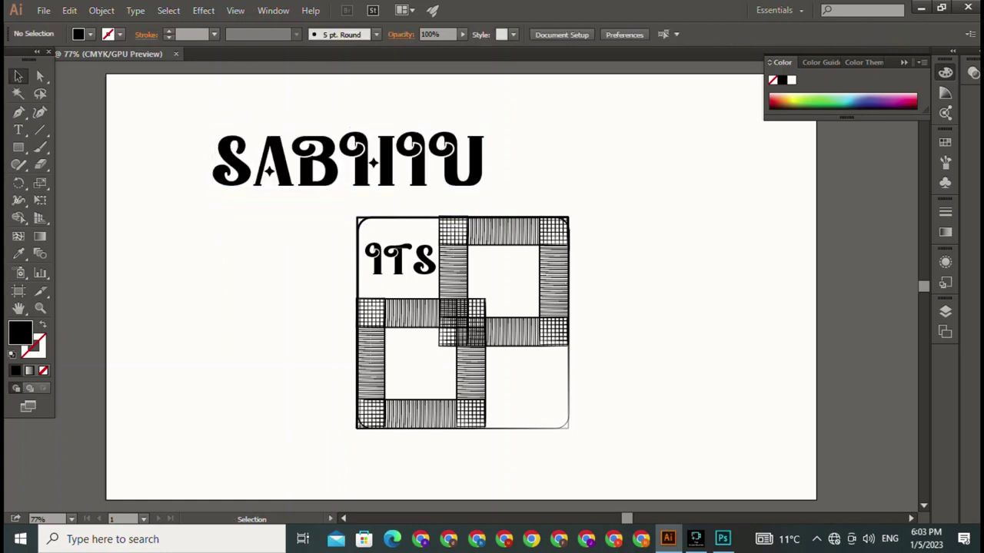
{"action": "left_click", "coordinate": [345, 162]}
{"action": "double_click", "coordinate": [346, 161]}
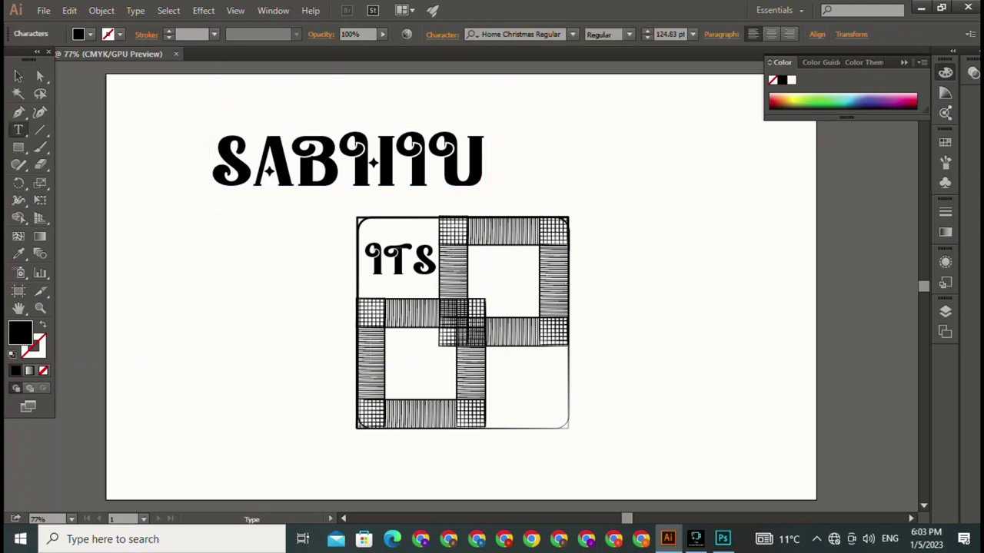
{"action": "key", "text": "ctrl+a"}
{"action": "key", "text": "Right"}
{"action": "key", "text": "BackSpace"}
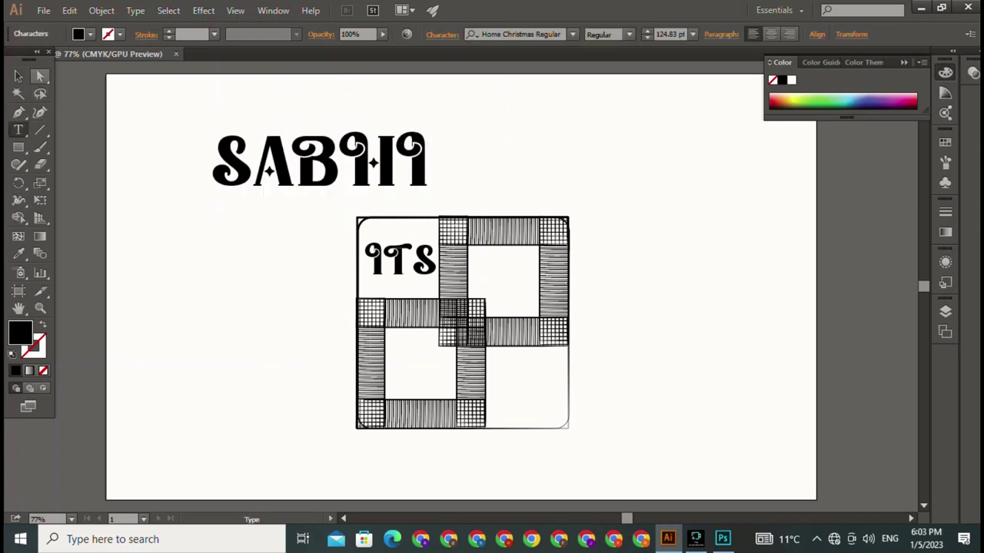
Shrink SABHI and fit it into the rounded square's bottom-right corner
{"action": "left_click", "coordinate": [18, 76]}
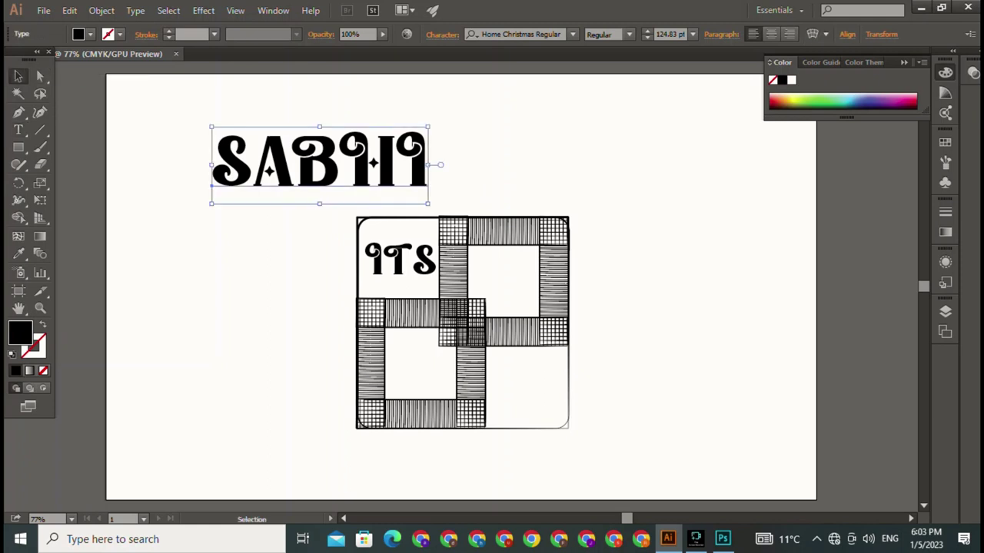
{"action": "mouse_move", "coordinate": [428, 203]}
{"action": "left_mouse_down"}
{"action": "mouse_move", "coordinate": [324, 167]}
{"action": "mouse_move", "coordinate": [581, 373]}
{"action": "left_mouse_up"}
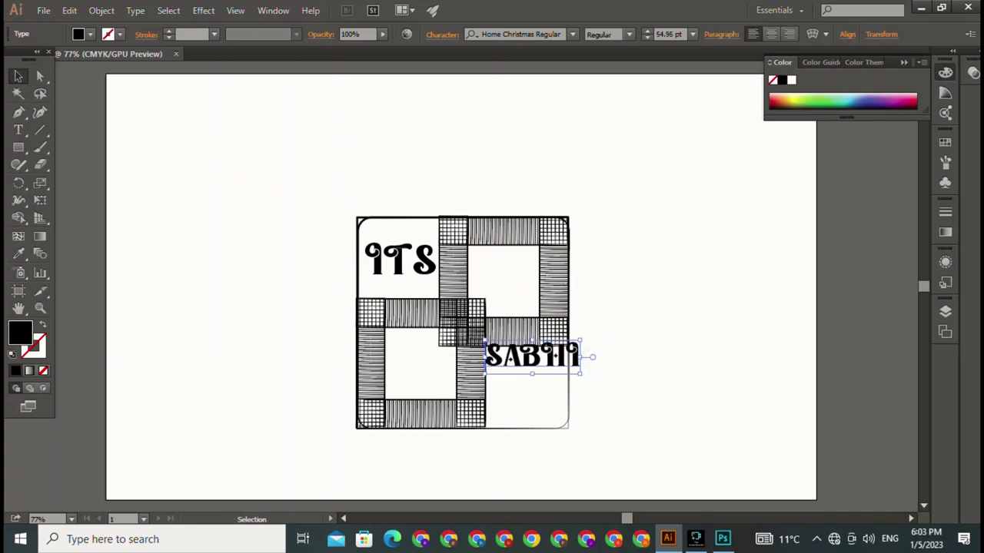
{"action": "mouse_move", "coordinate": [581, 373]}
{"action": "left_mouse_down"}
{"action": "mouse_move", "coordinate": [546, 361]}
{"action": "mouse_move", "coordinate": [529, 382]}
{"action": "left_mouse_up"}
{"action": "key", "text": "ctrl+shift+a"}
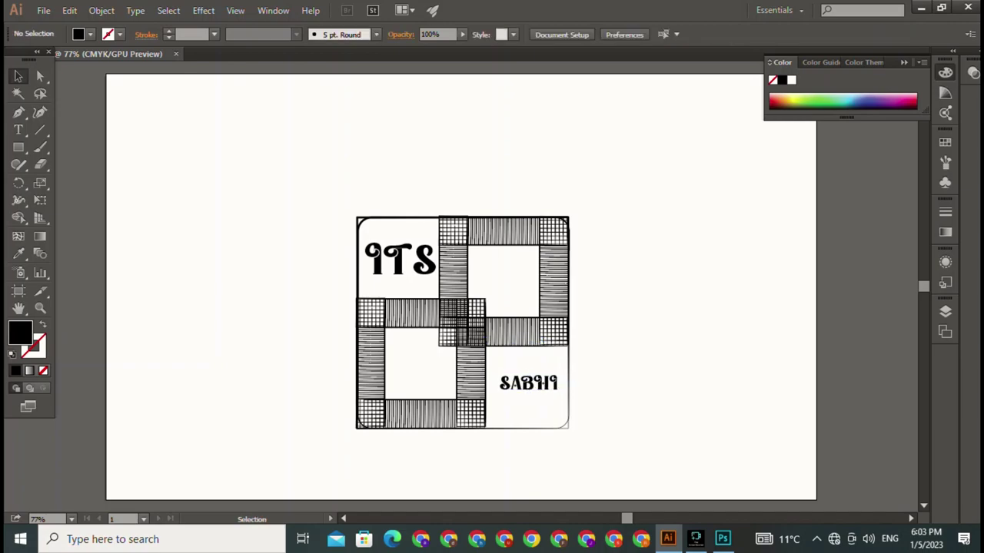